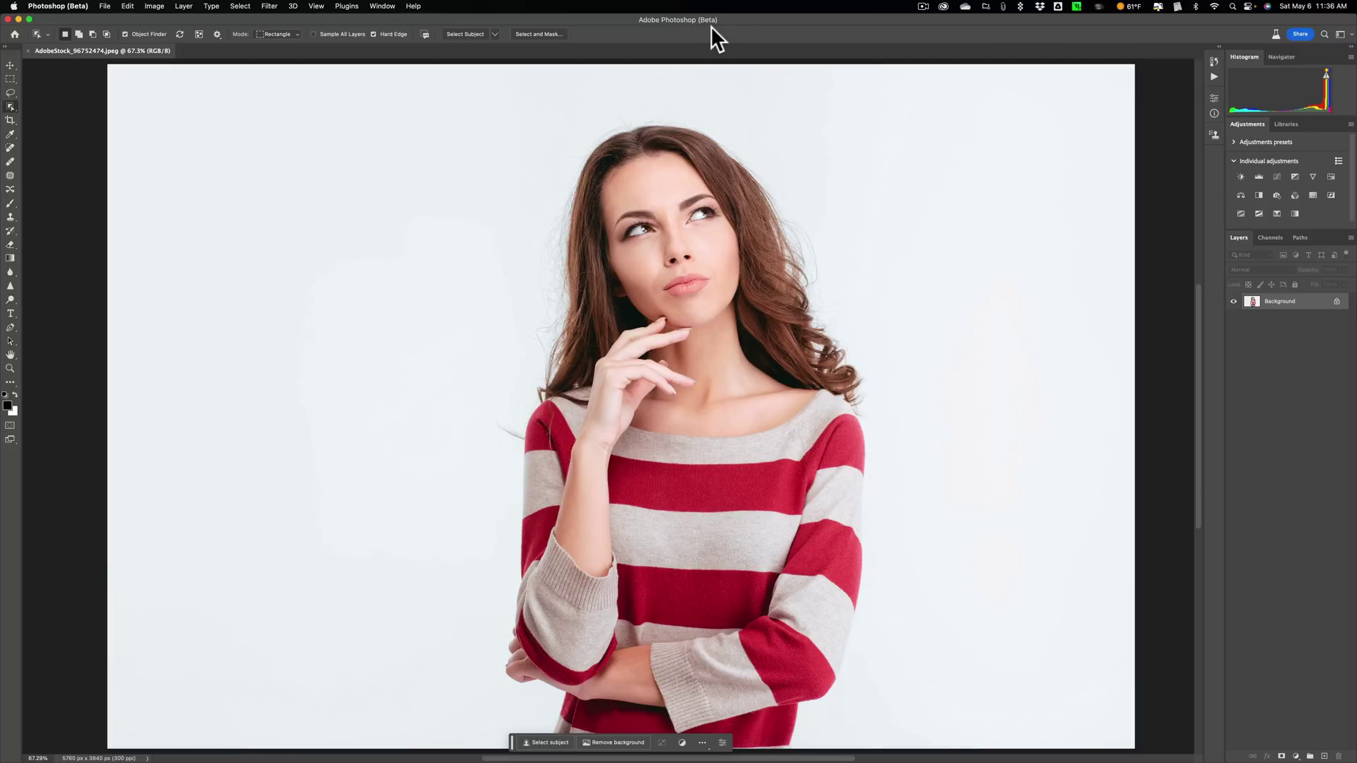
Open Creative Cloud's Beta apps page and confirm Photoshop (Beta) is installed and up to date
click(944, 7)
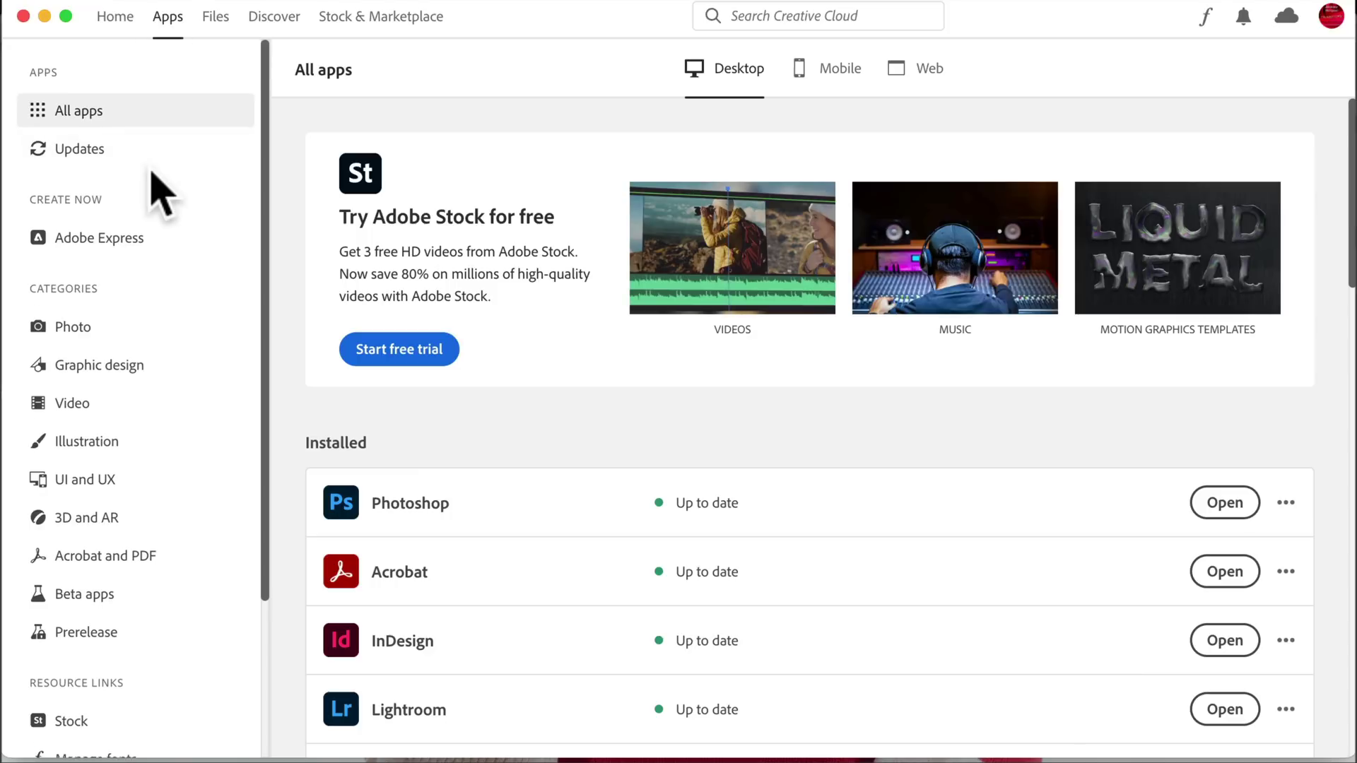
scroll(152, 177, down, 3)
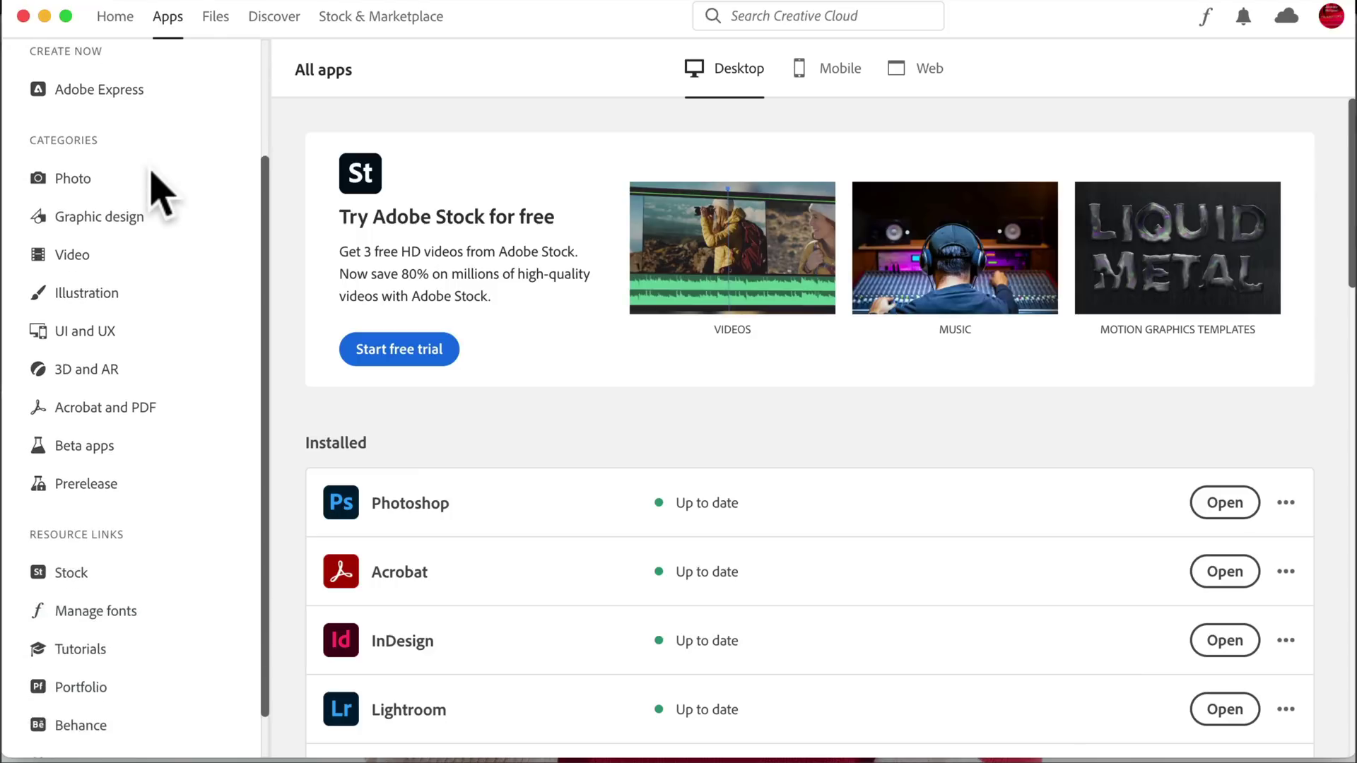
click(90, 446)
scroll(805, 406, down, 3)
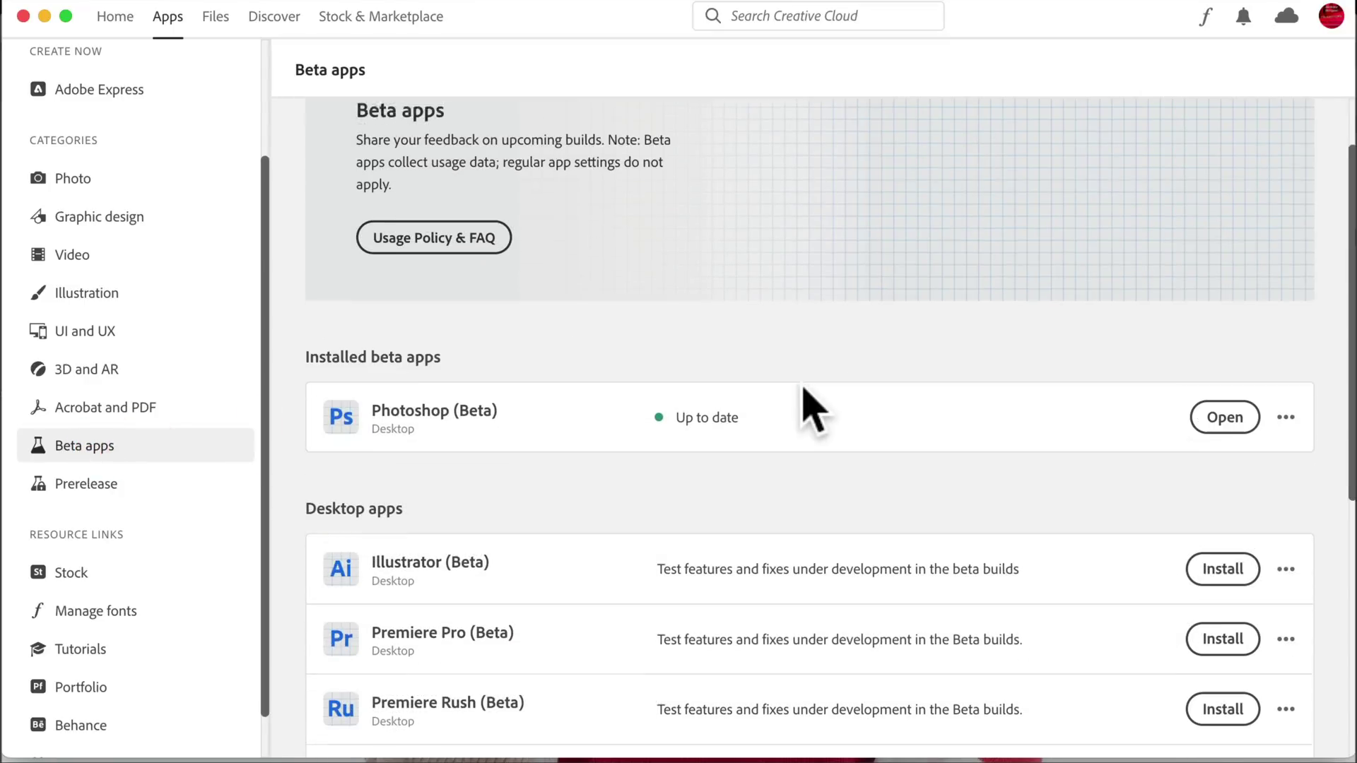
scroll(809, 411, down, 2)
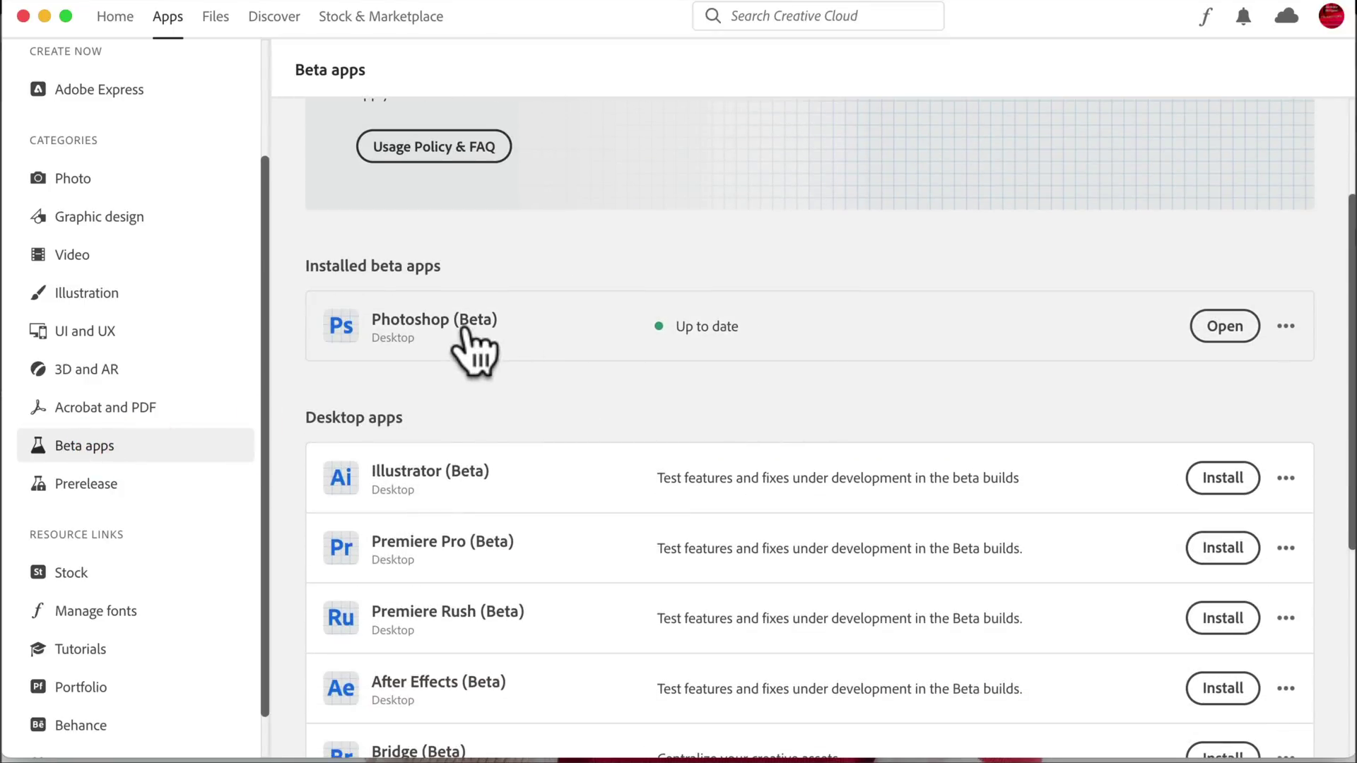
mouse_move(467, 328)
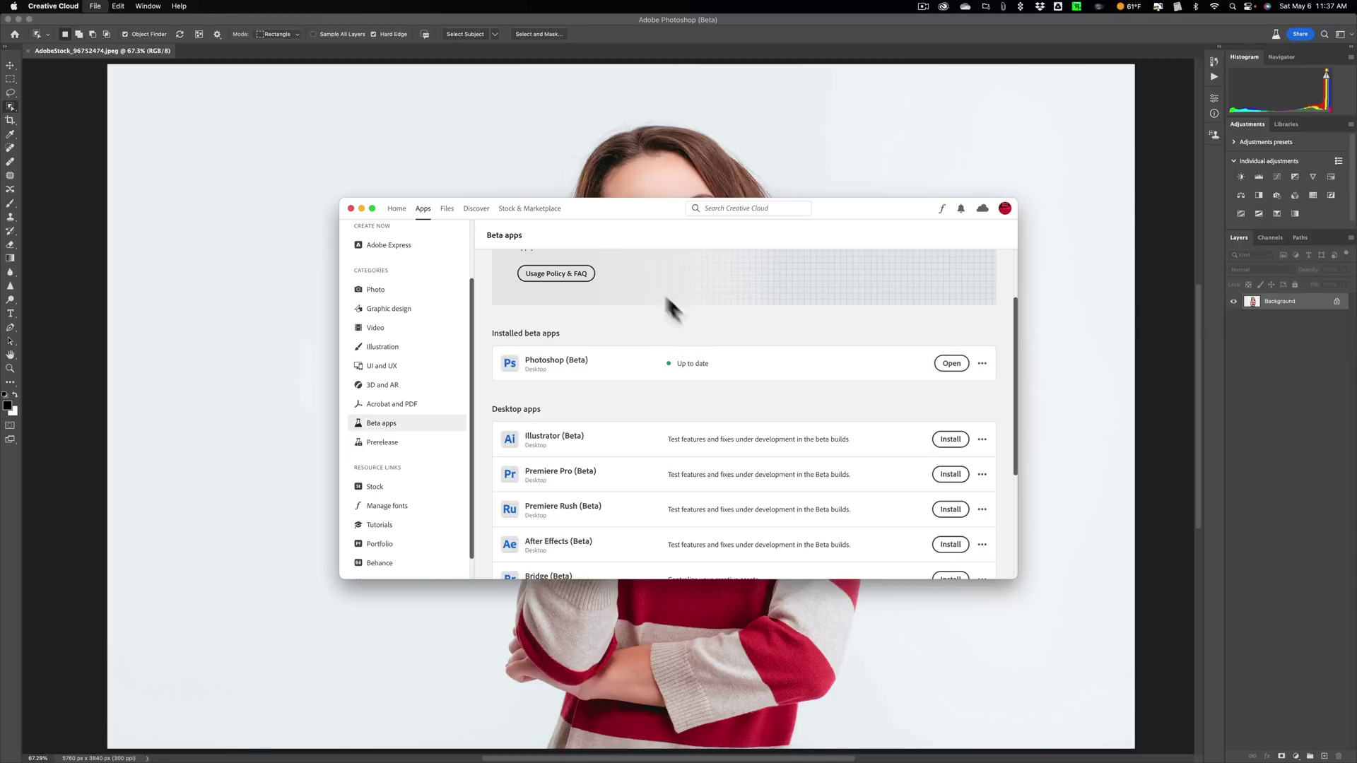
Close the Creative Cloud window to return to the striped-sweater portrait
click(350, 207)
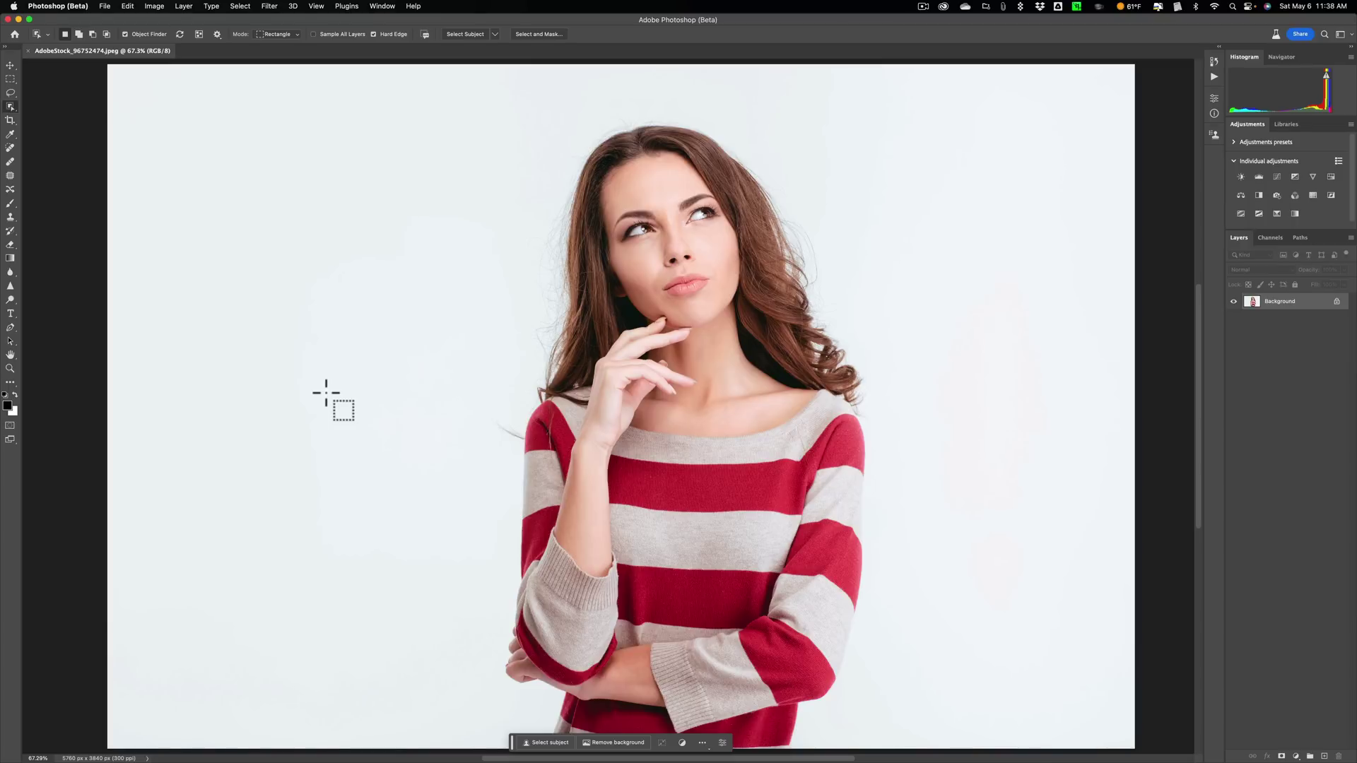
Select the woman using Quick Selection's Select Subject with Cloud (Detailed results) processing
key(w)
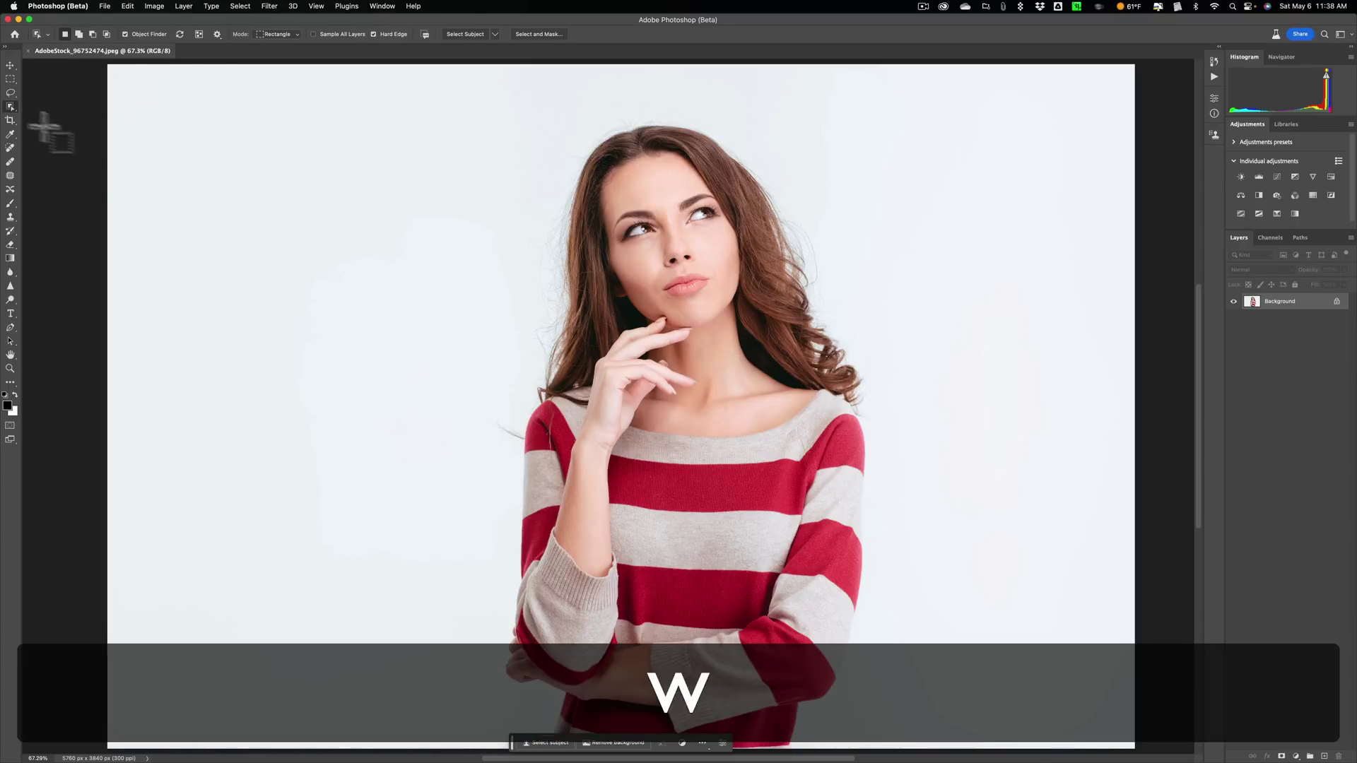
click(32, 189)
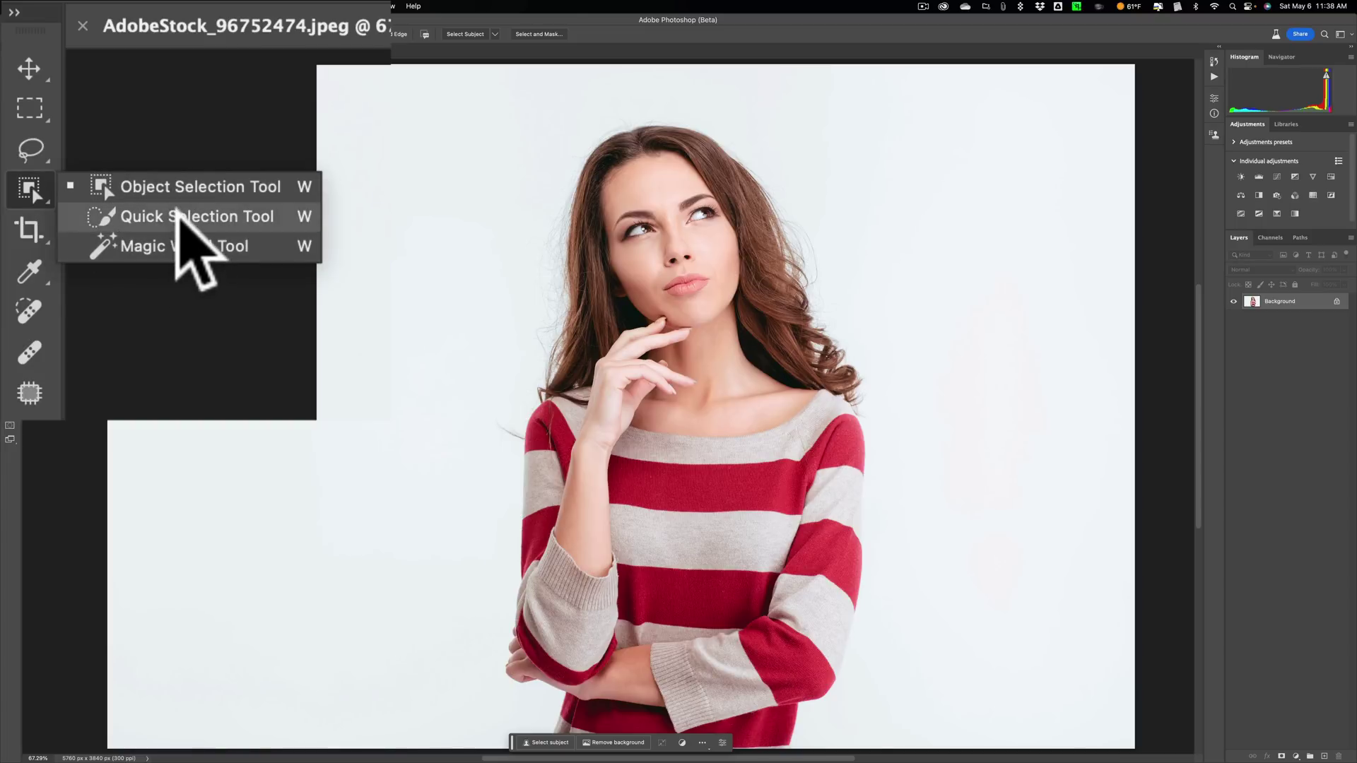
click(177, 216)
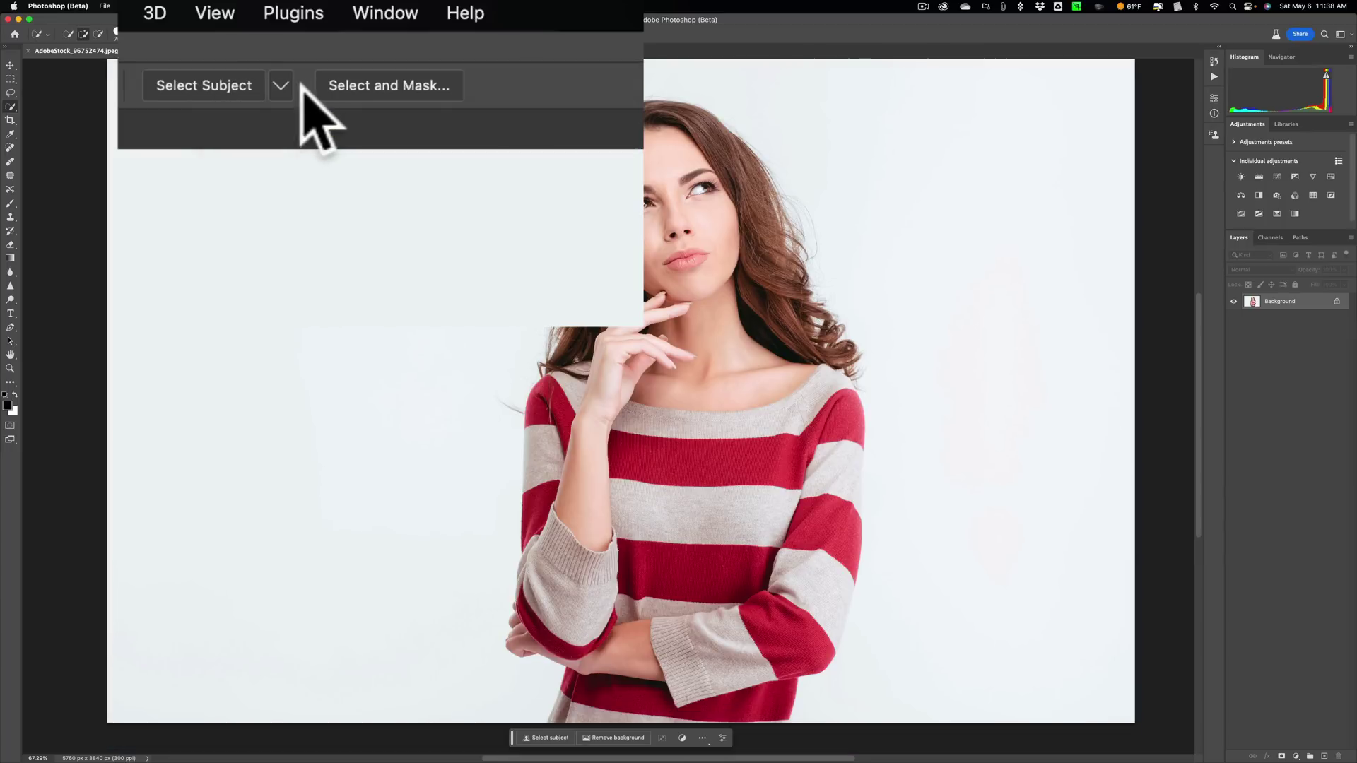
click(282, 86)
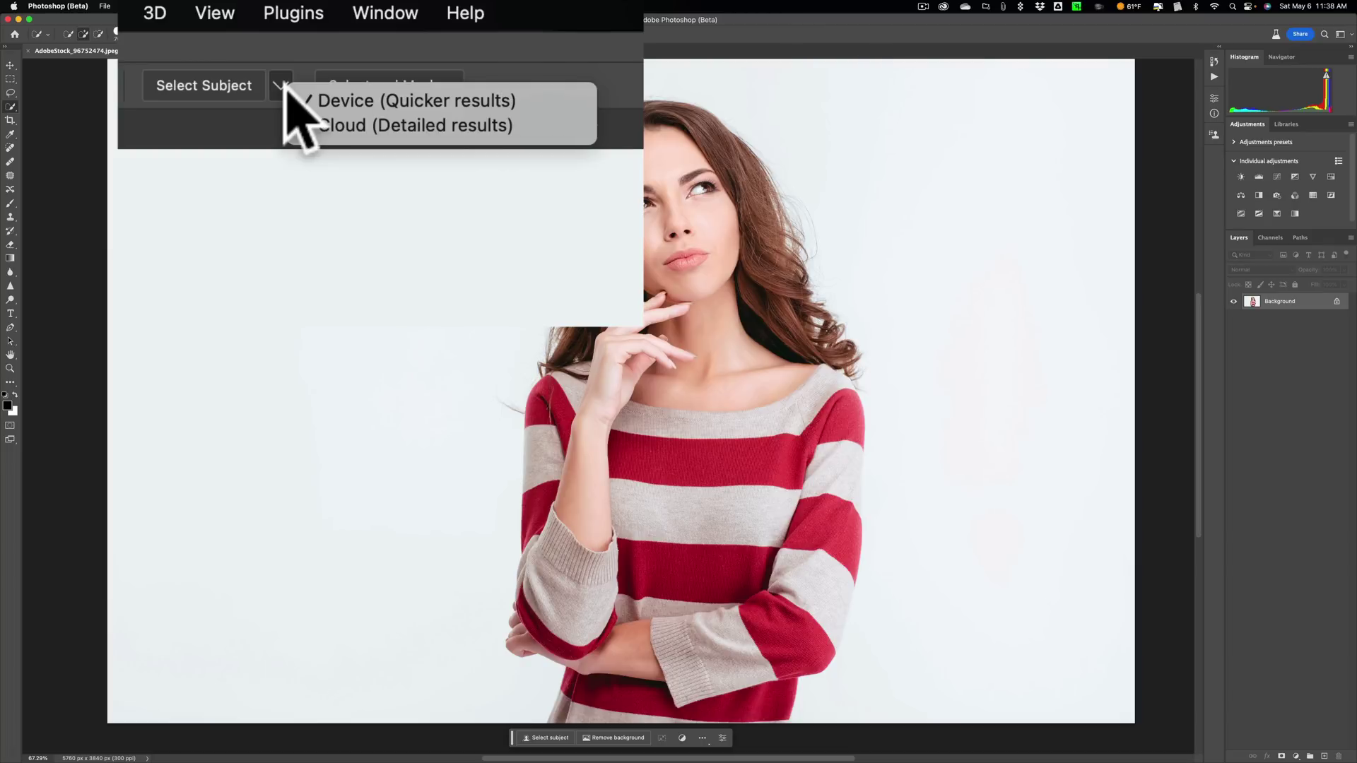
click(346, 125)
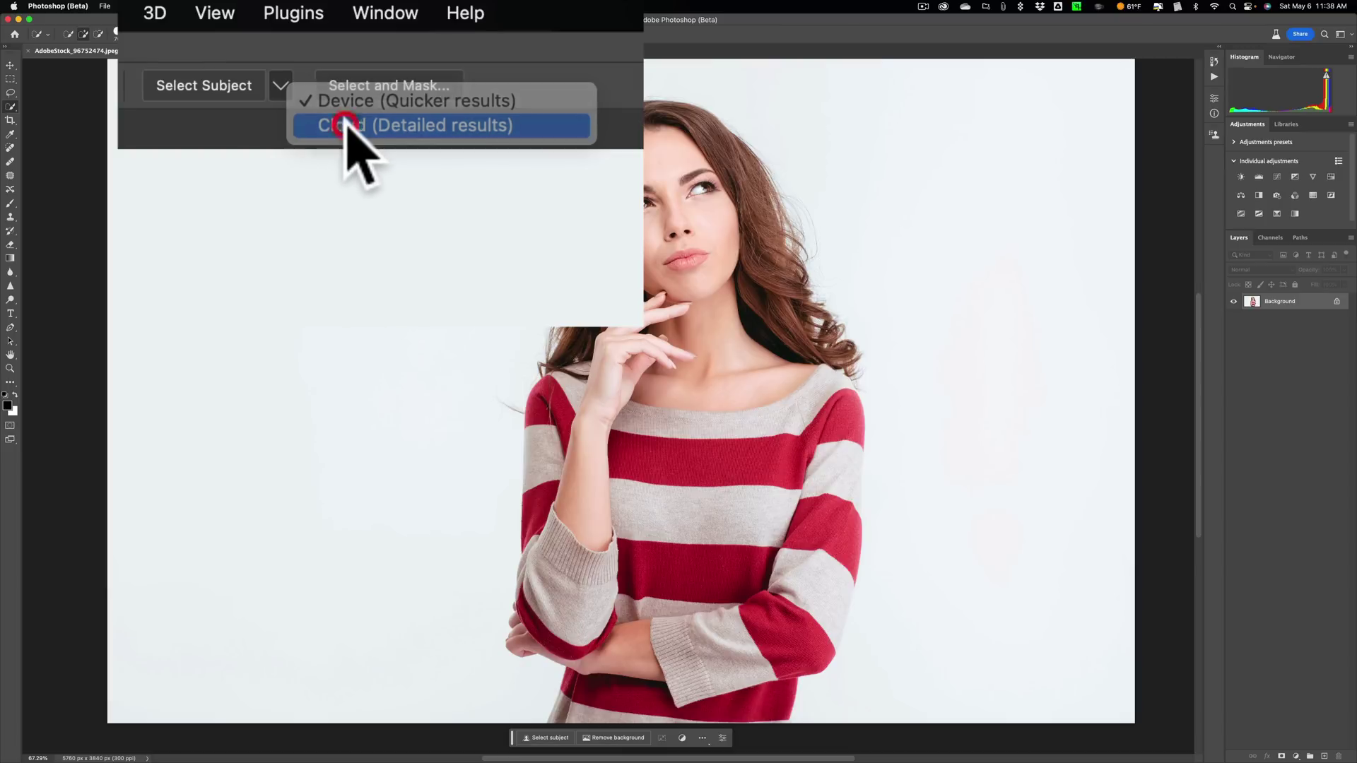
click(217, 78)
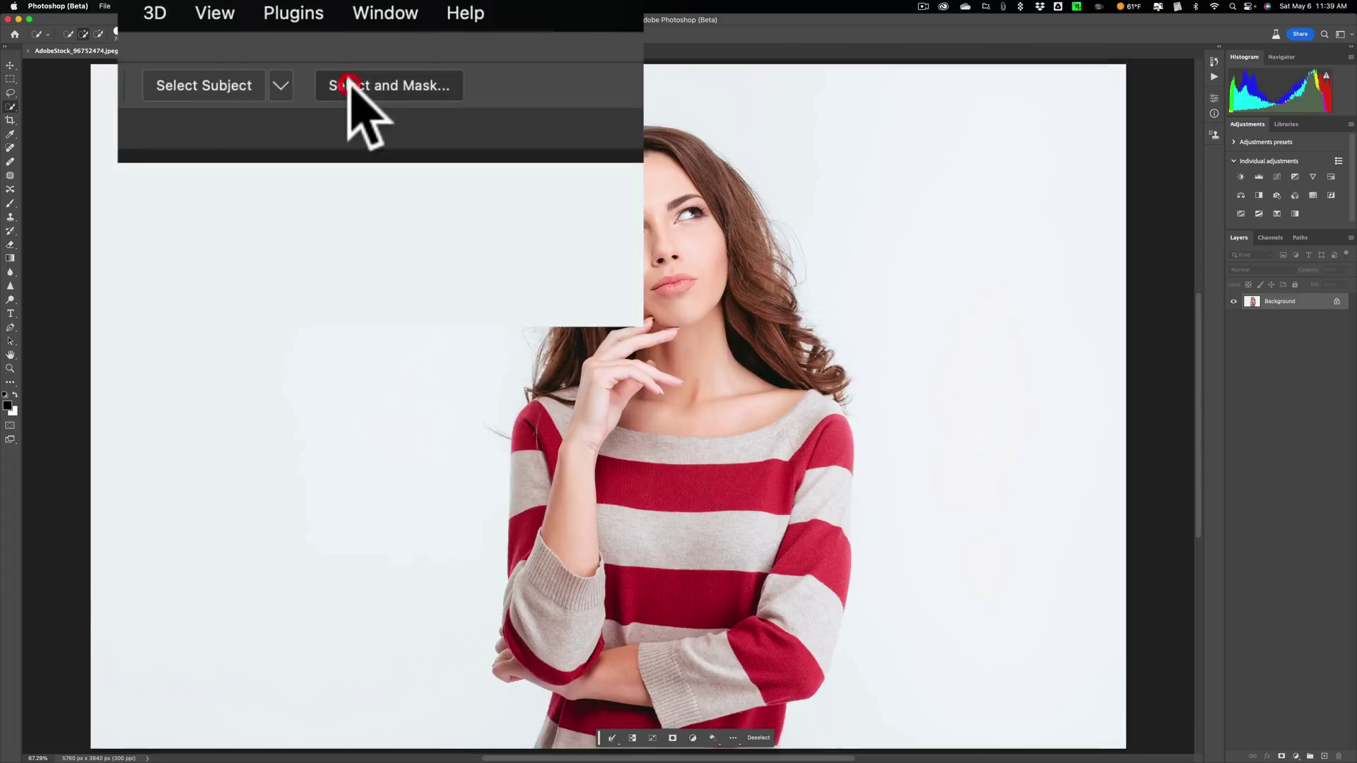
Open Select and Mask and preview the woman On Black at 100% opacity
click(367, 32)
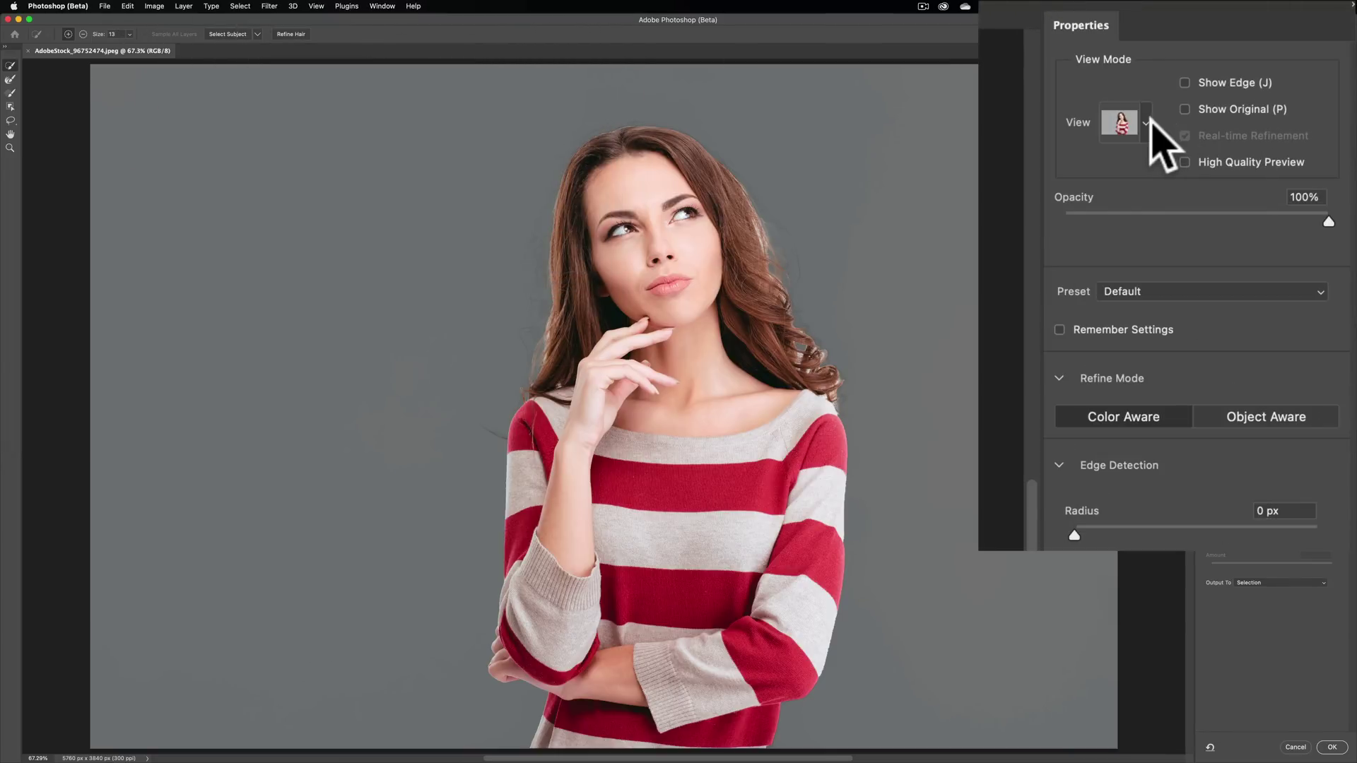
click(1146, 123)
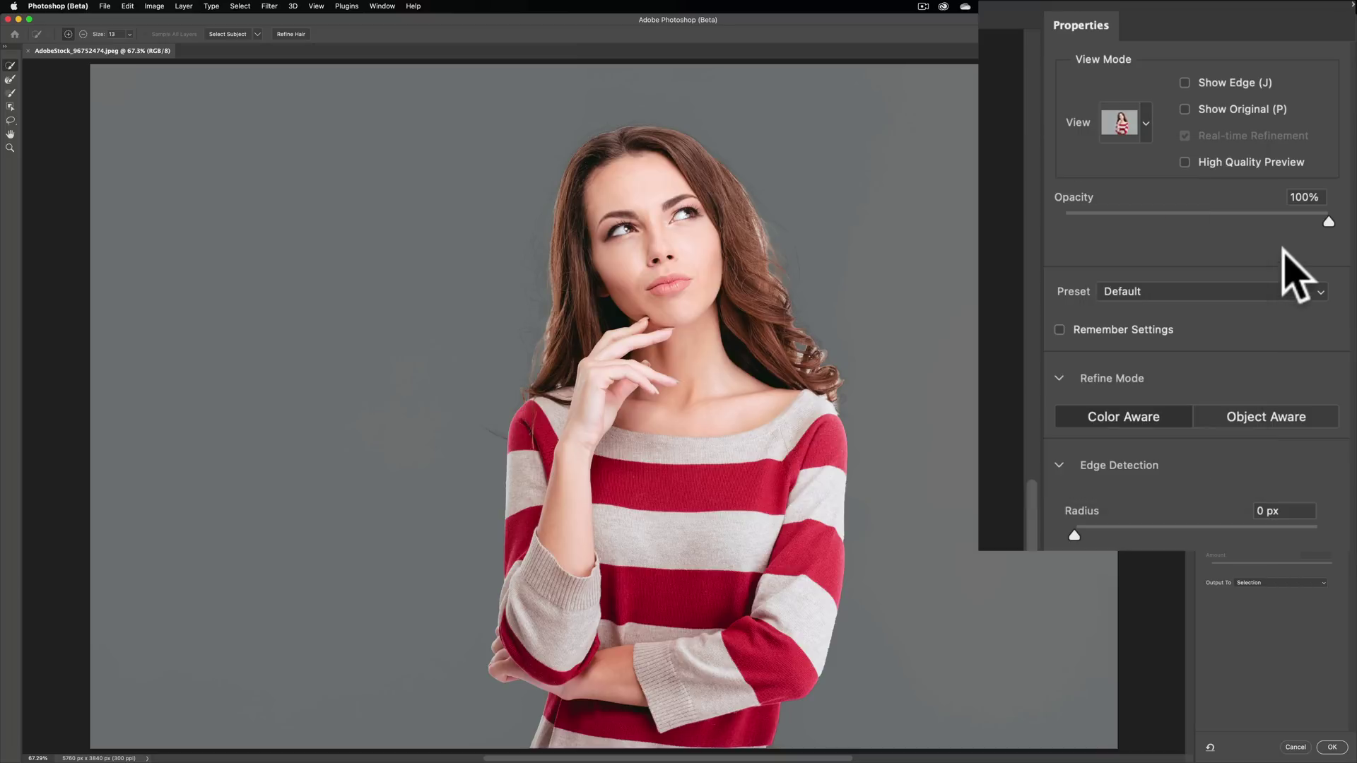
click(1304, 244)
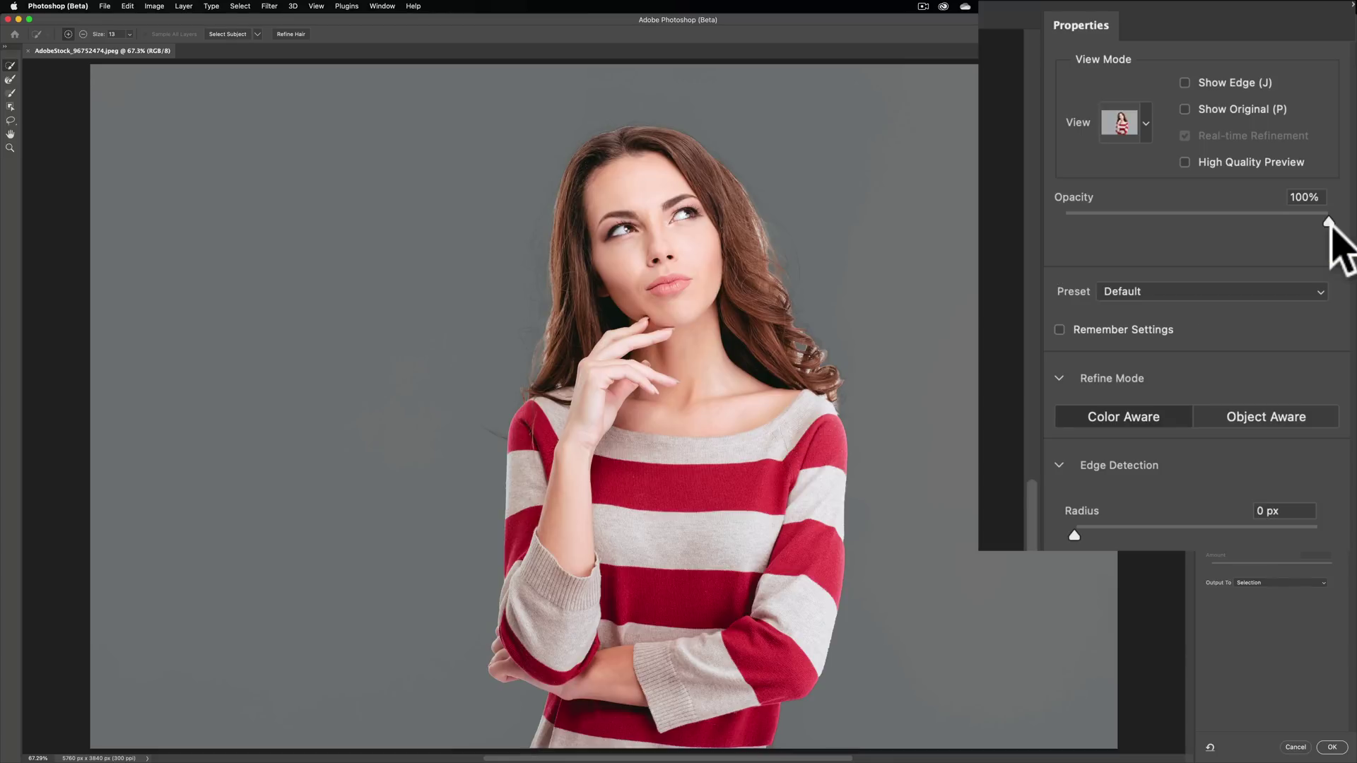
mouse_move(1330, 221)
mouse_down()
mouse_move(1356, 226)
mouse_move(1338, 223)
mouse_up()
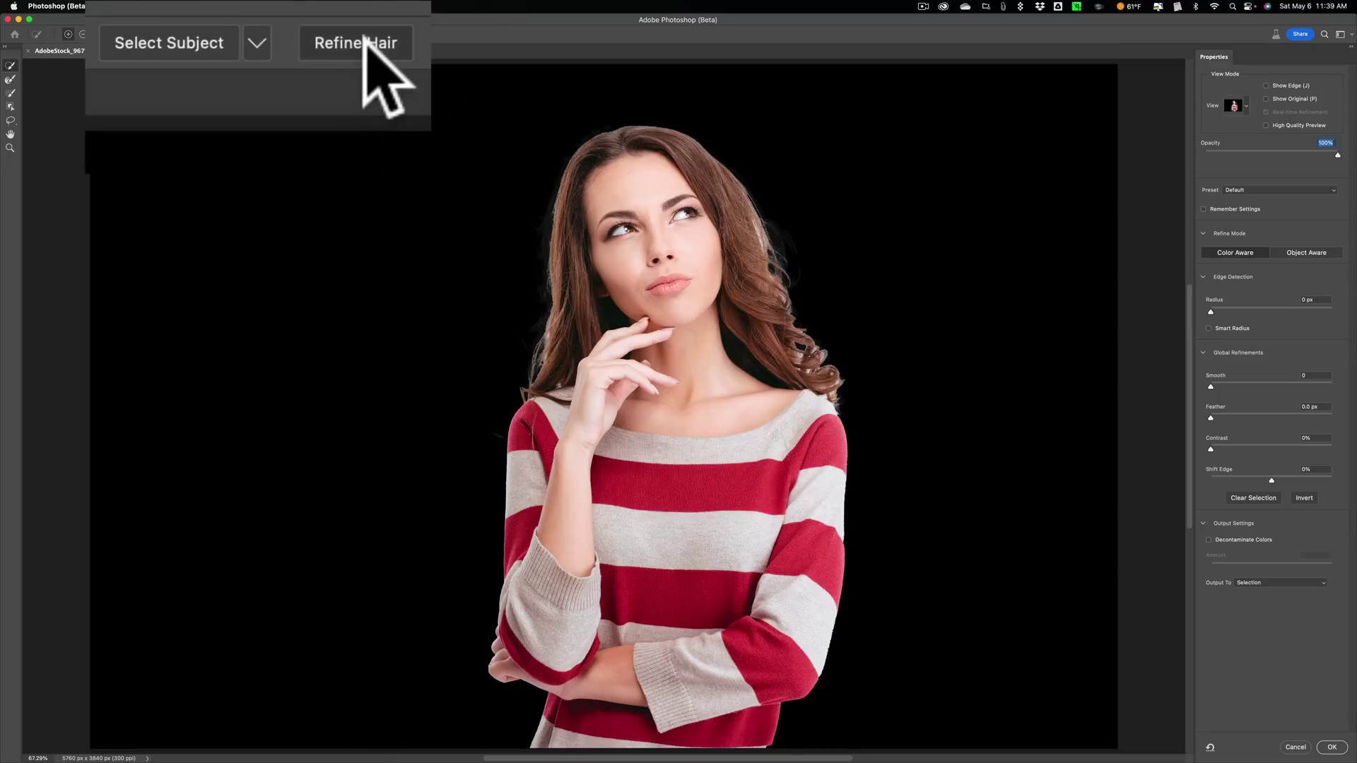
Refine Hair, brush the left and right hair edges, then invert the selection to the background
click(364, 42)
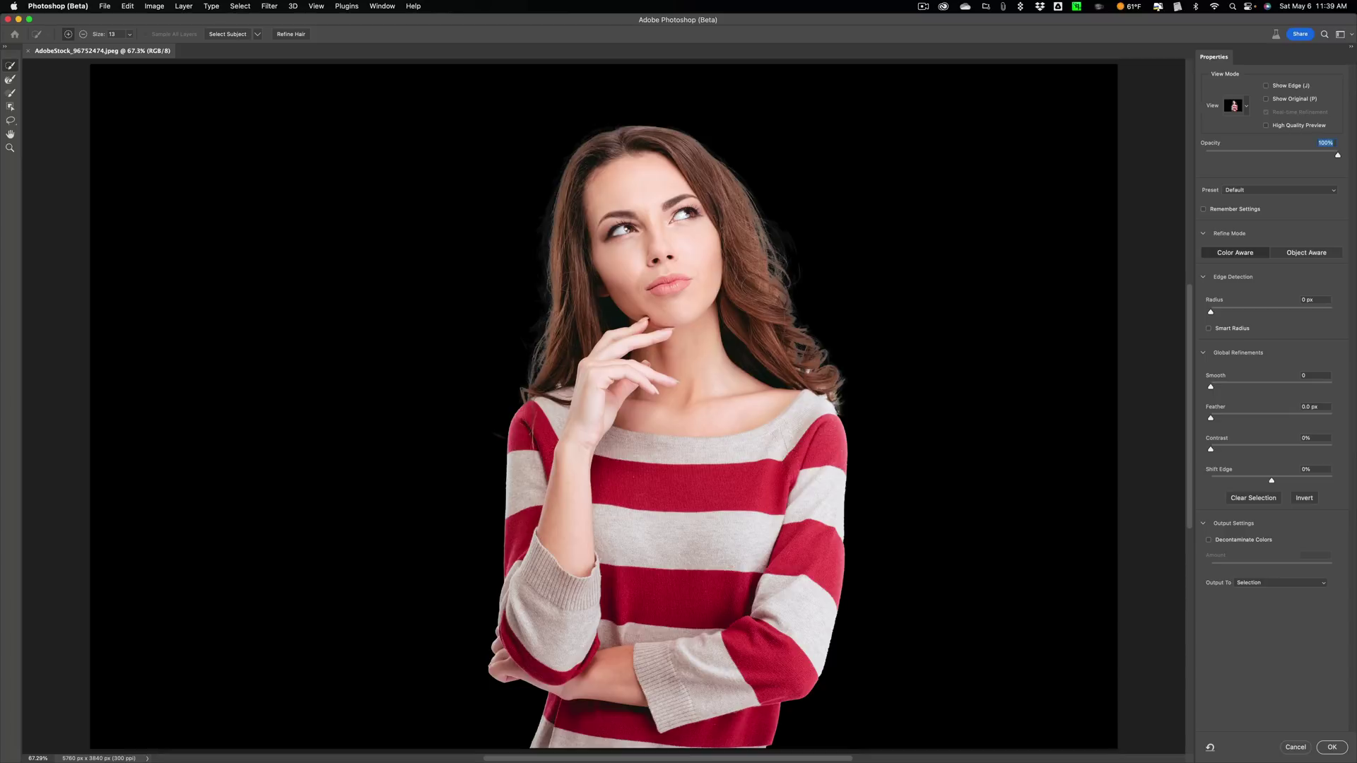
click(11, 80)
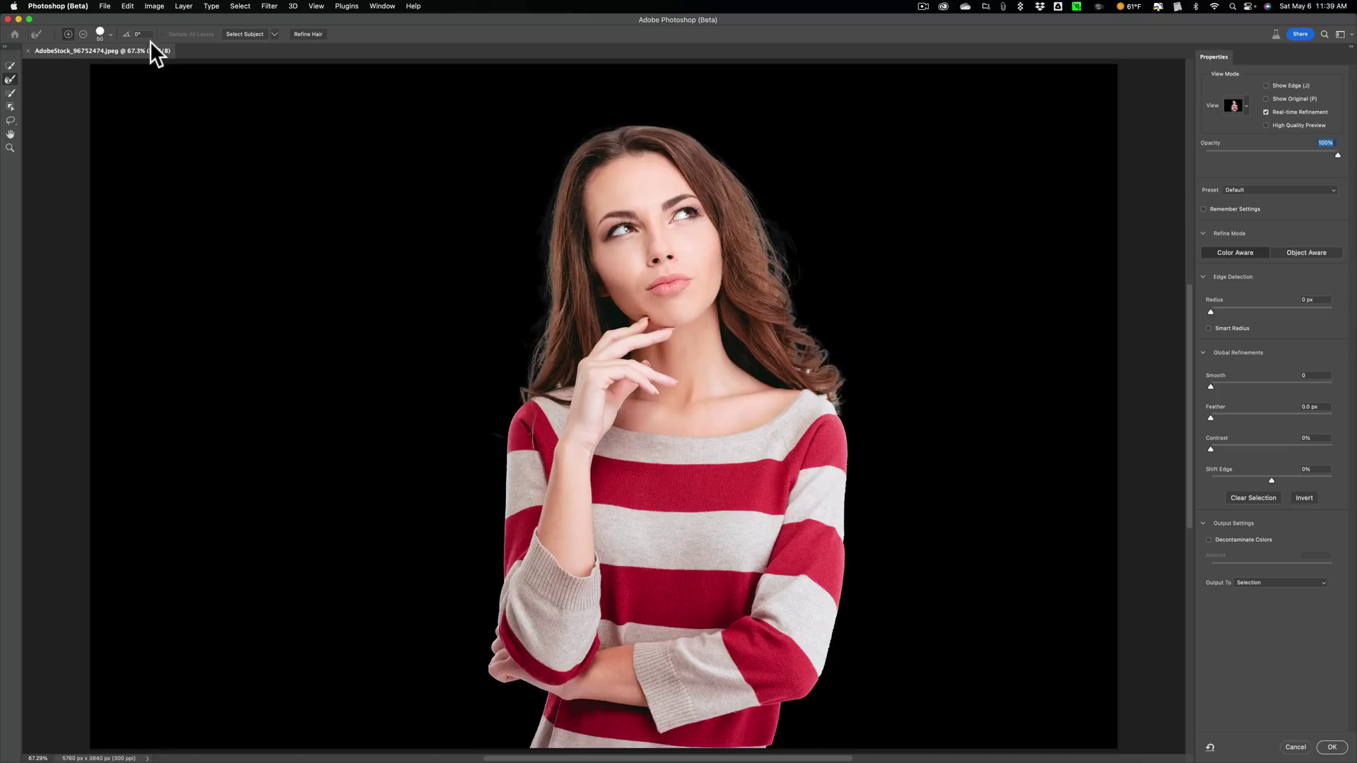
mouse_move(807, 372)
mouse_down()
mouse_move(798, 365)
mouse_move(840, 403)
mouse_move(824, 392)
mouse_up()
drag(559, 382, 557, 386)
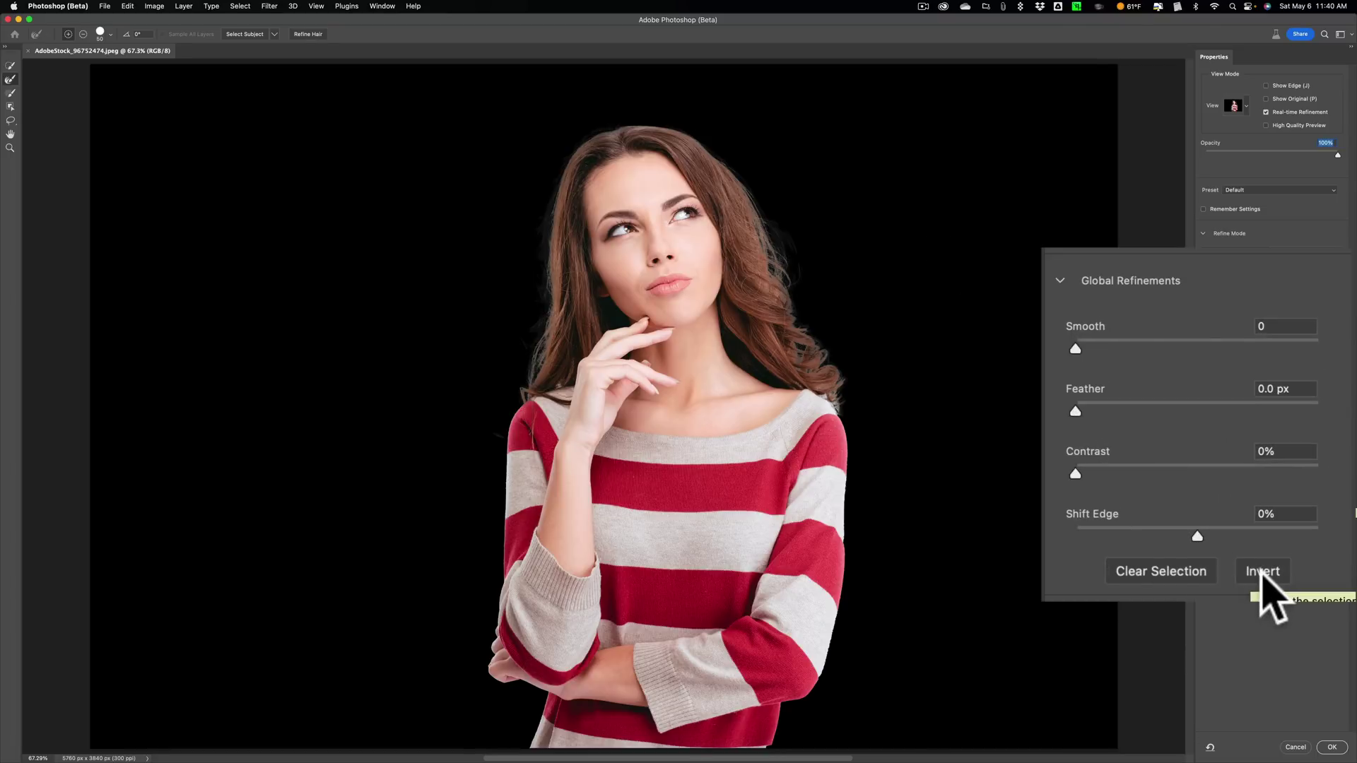
click(1304, 497)
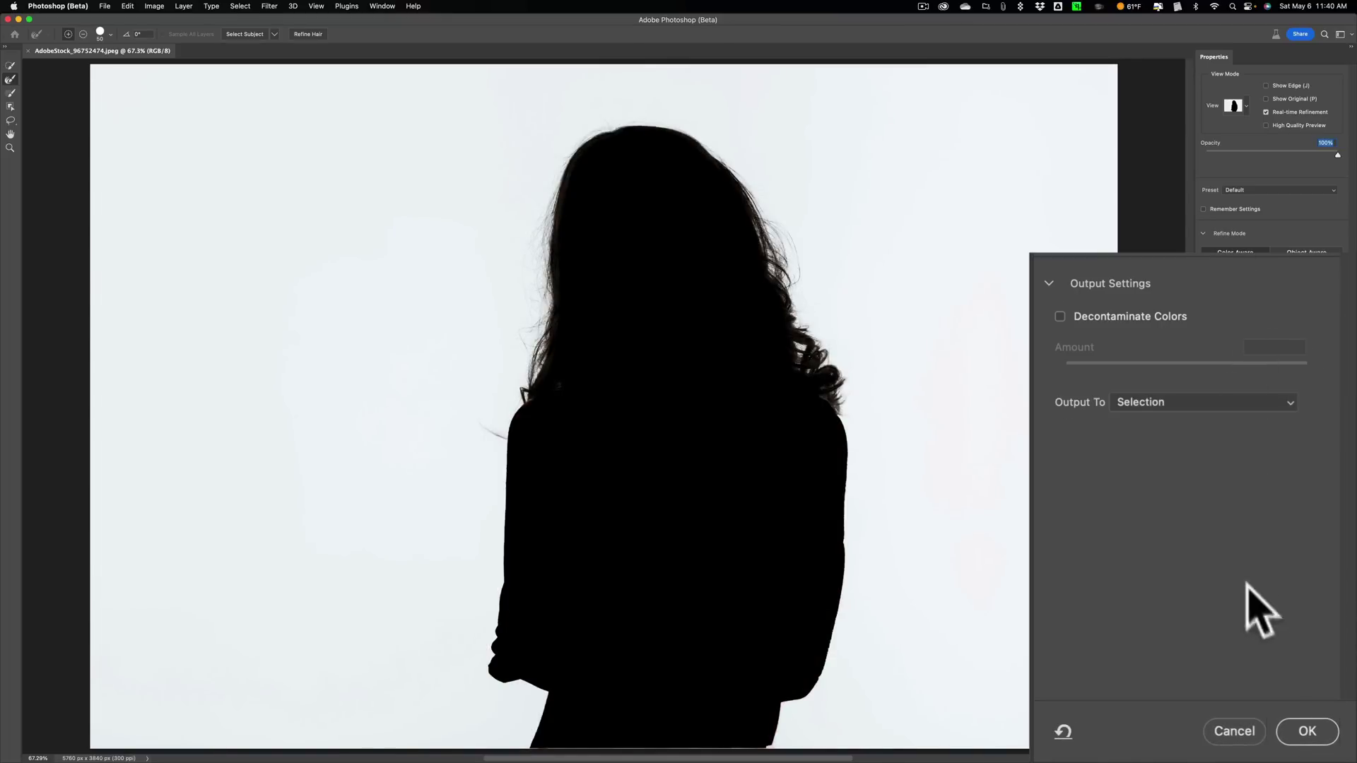
Apply the refined selection, unlock the Background layer, and open Filter > Neural Filters
click(1295, 710)
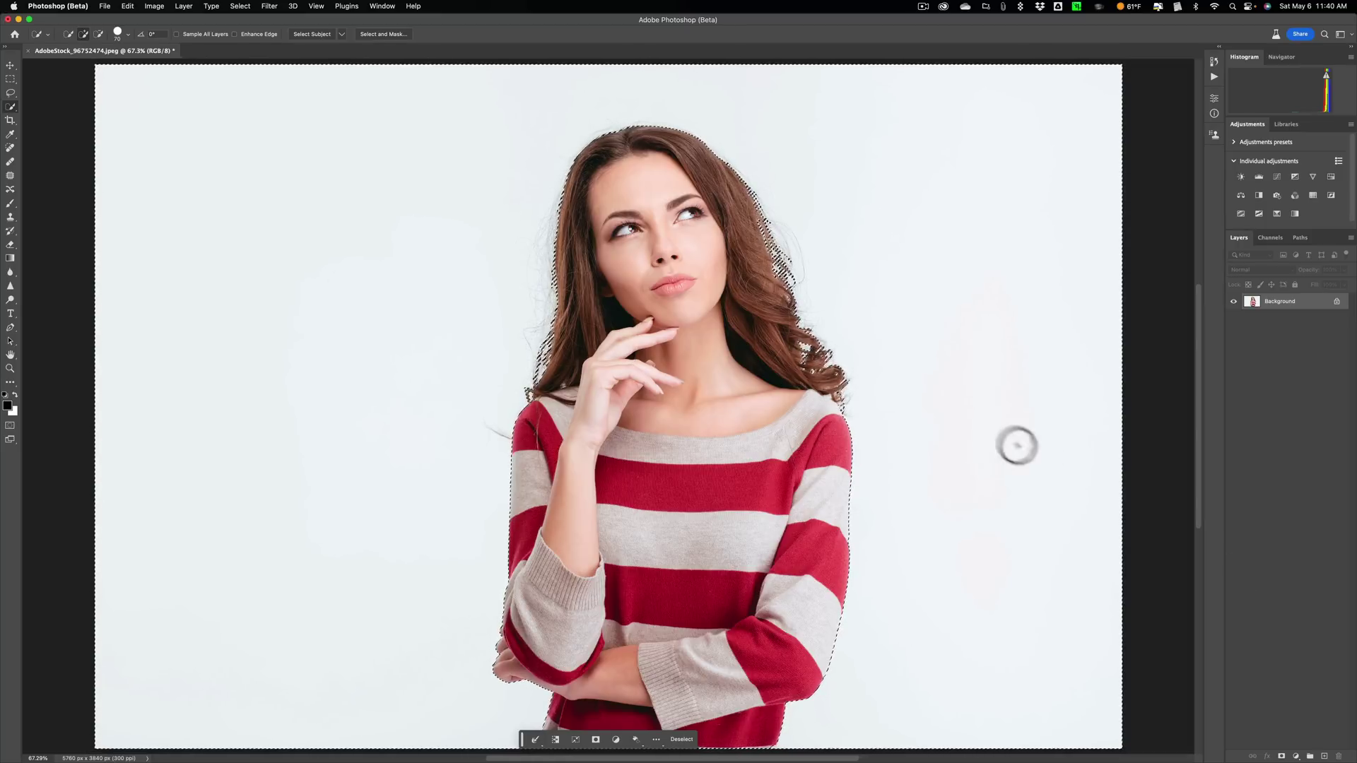
click(269, 6)
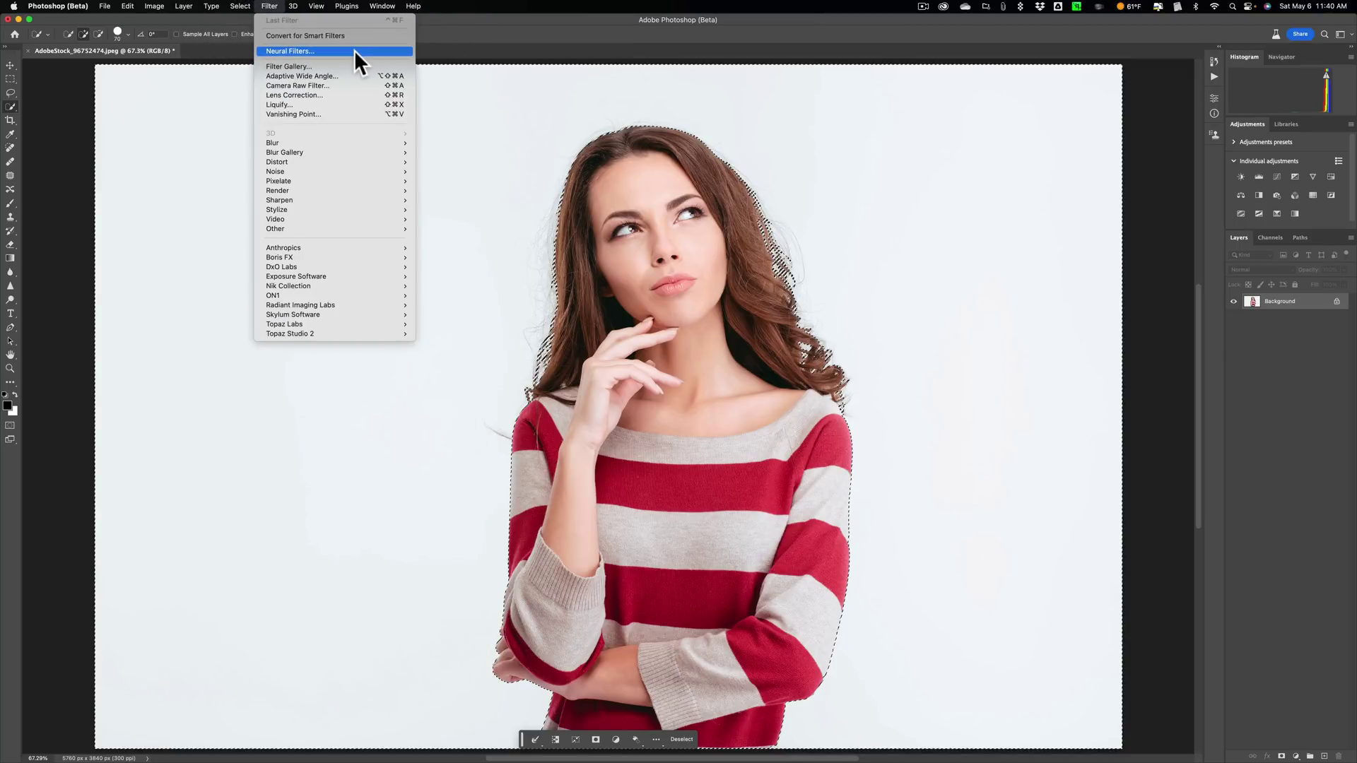
click(450, 33)
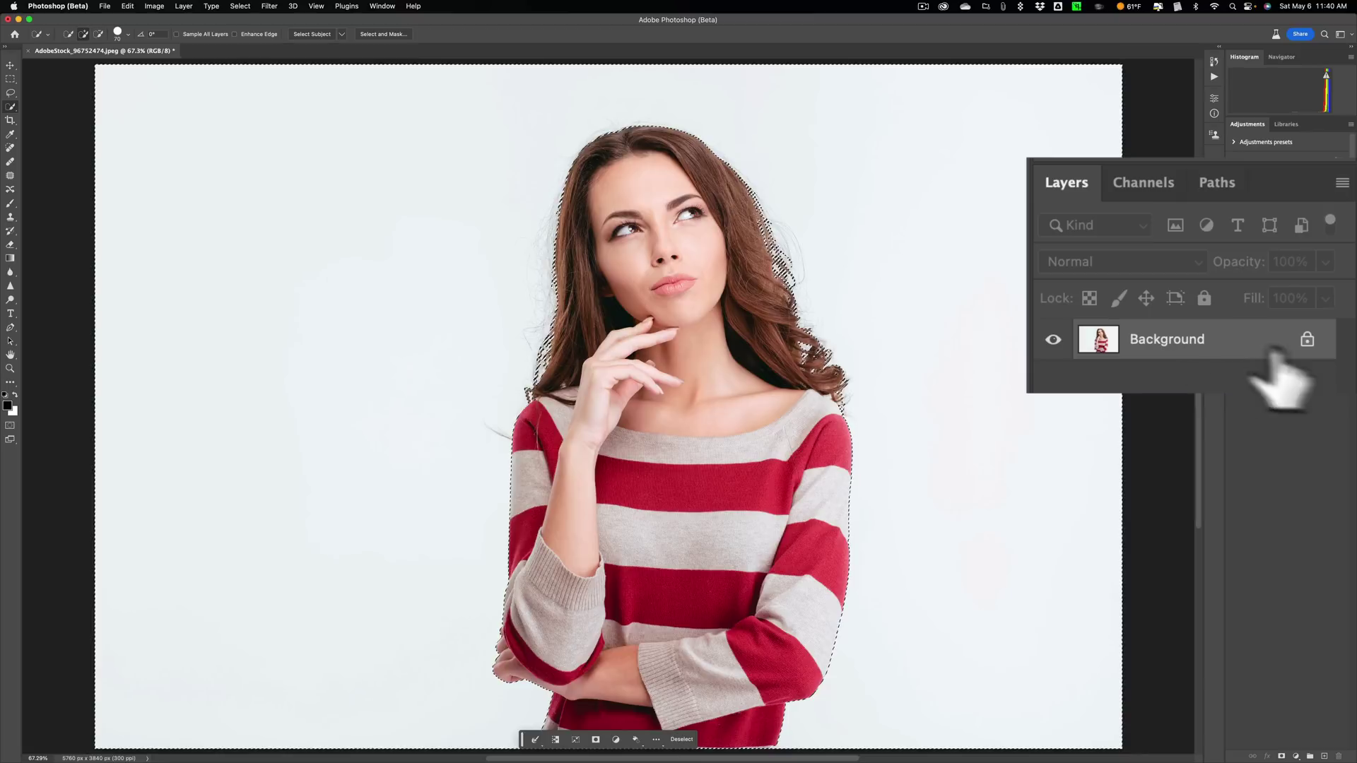
click(1306, 339)
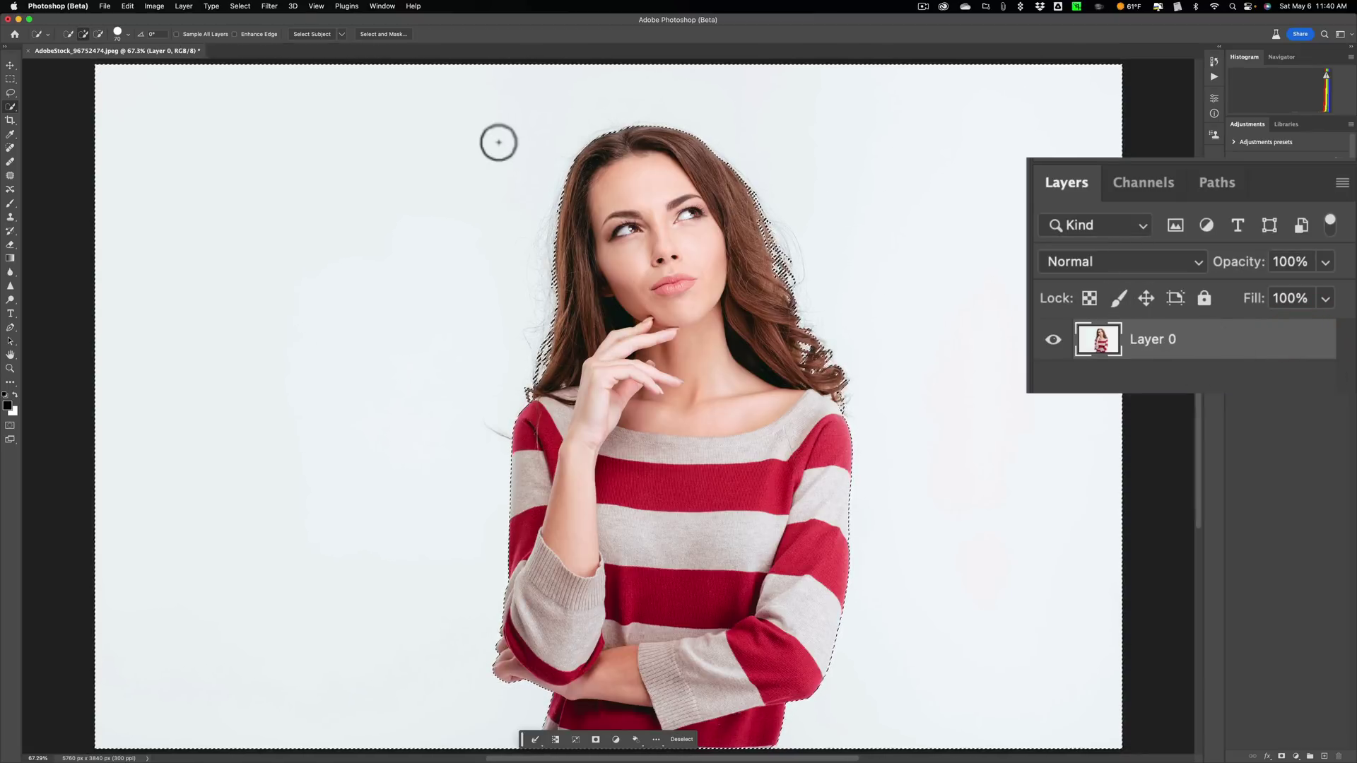
click(269, 7)
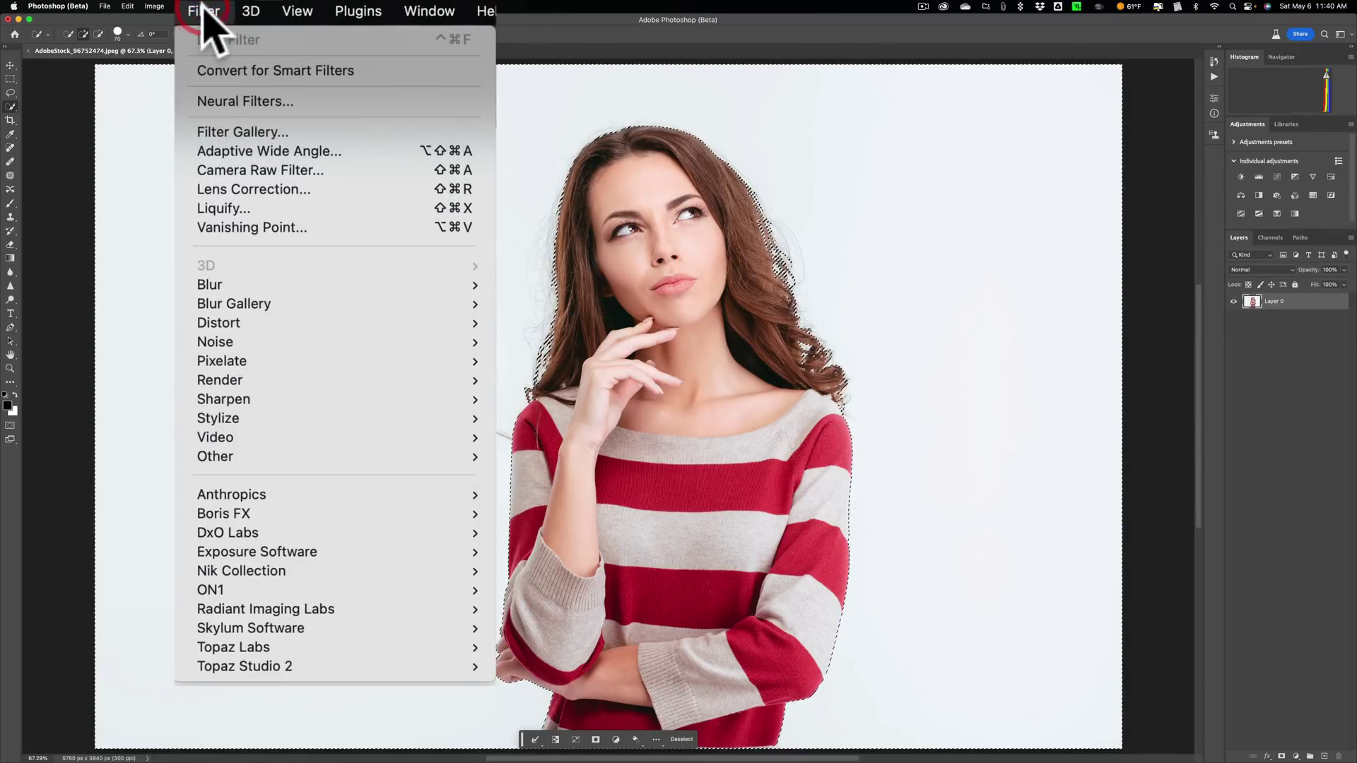
click(225, 101)
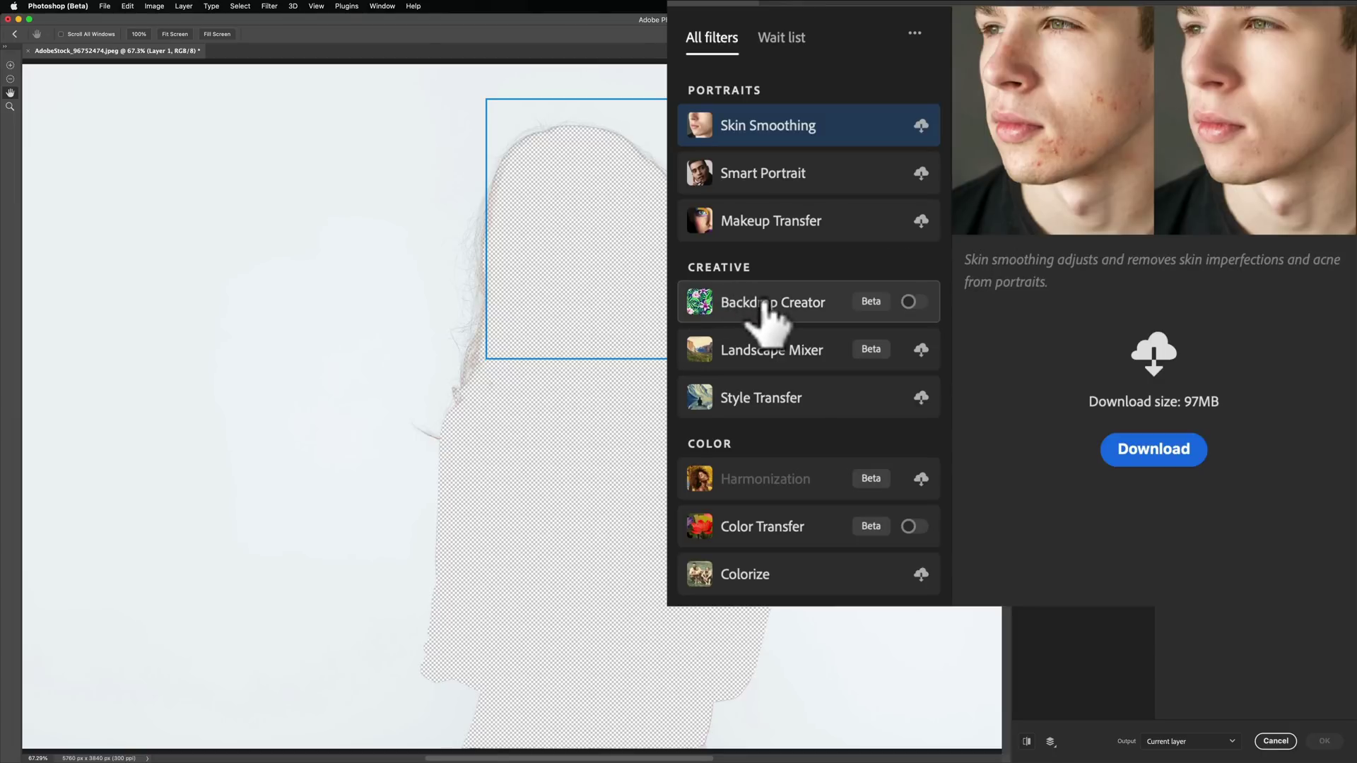
Show the Backdrop Creator settings from the Creative section of Neural Filters
mouse_move(803, 311)
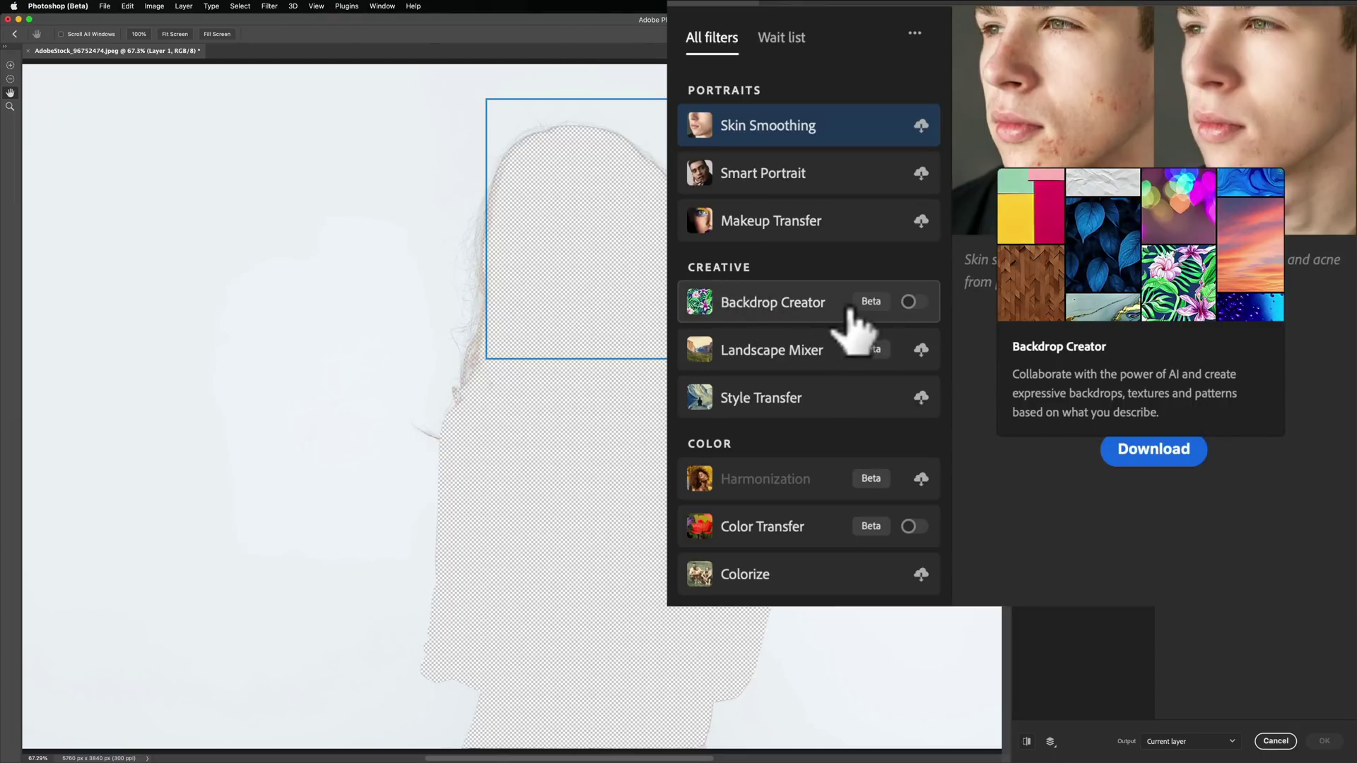
mouse_move(767, 124)
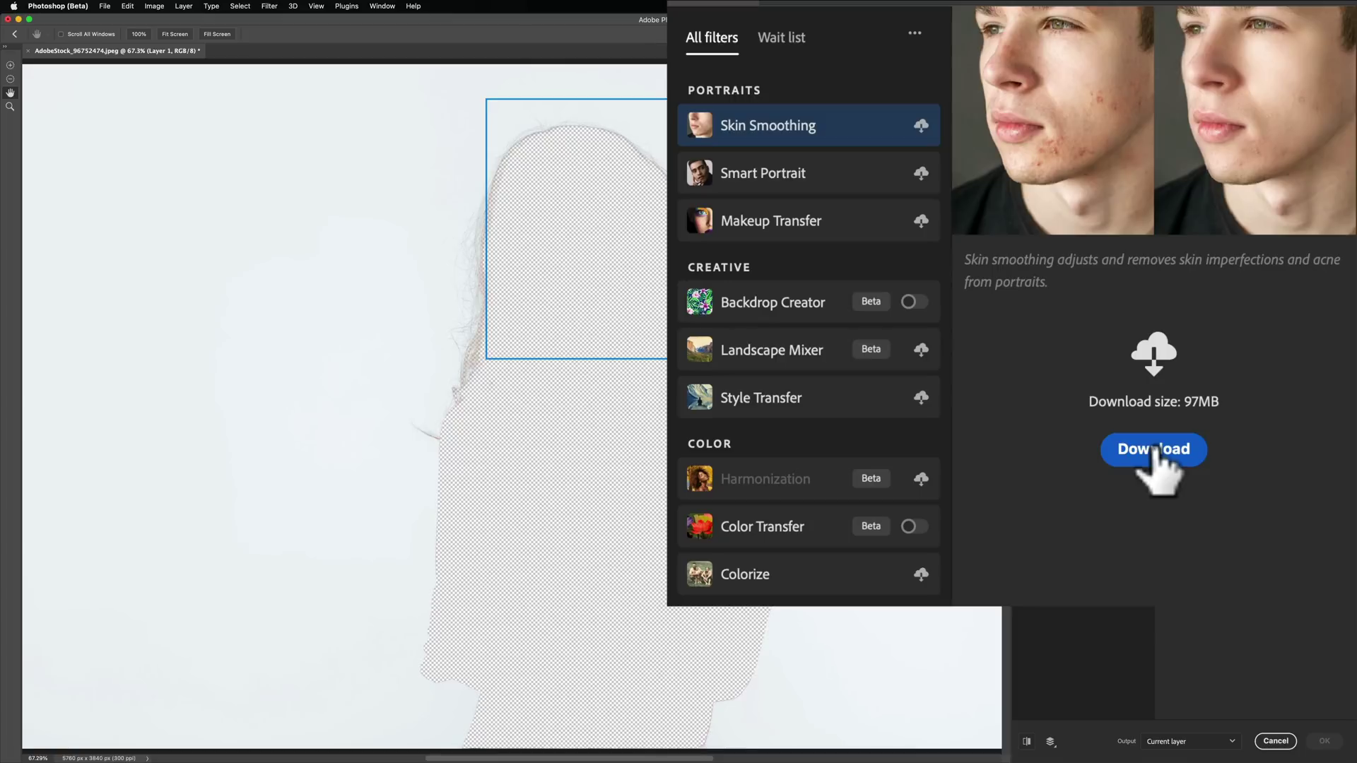
click(779, 303)
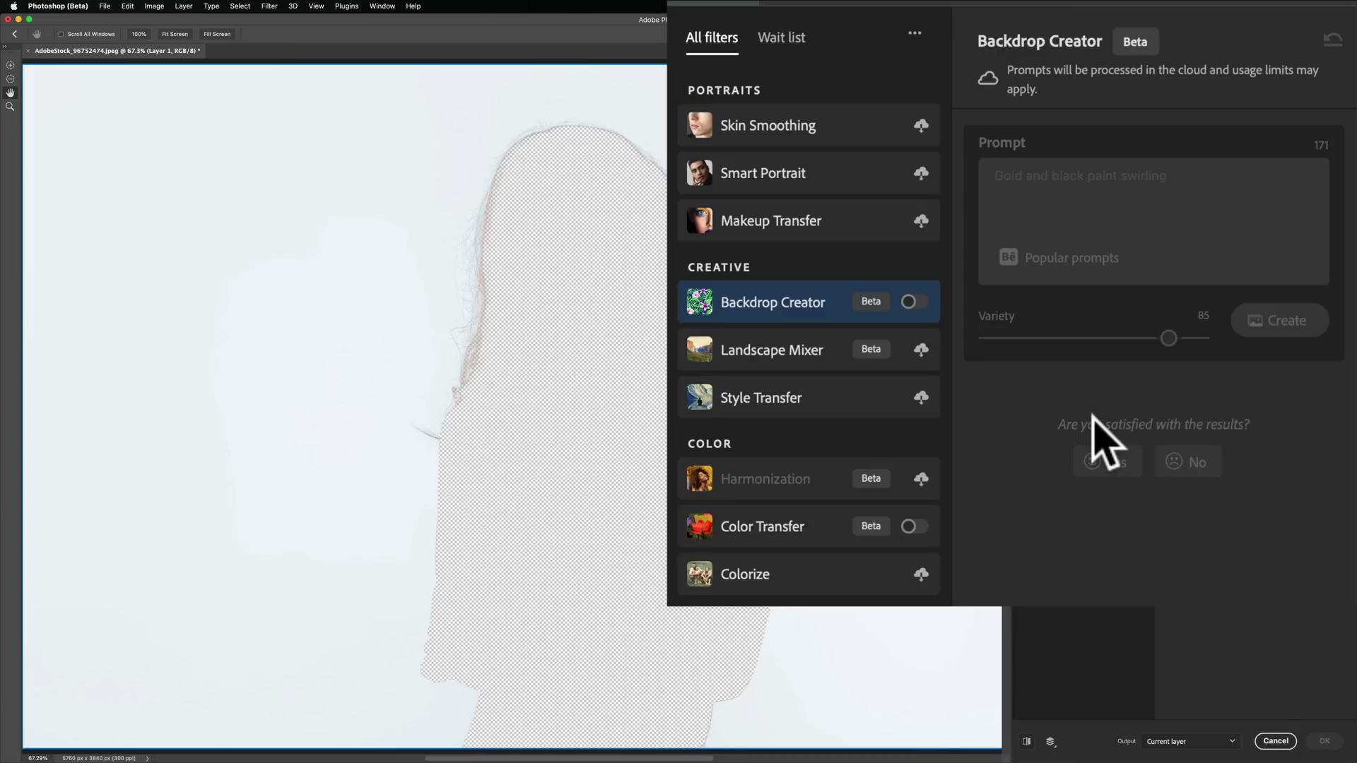
Switch on Backdrop Creator and select the sample prompt 'Gold and black paint swirling' for replacement
click(910, 302)
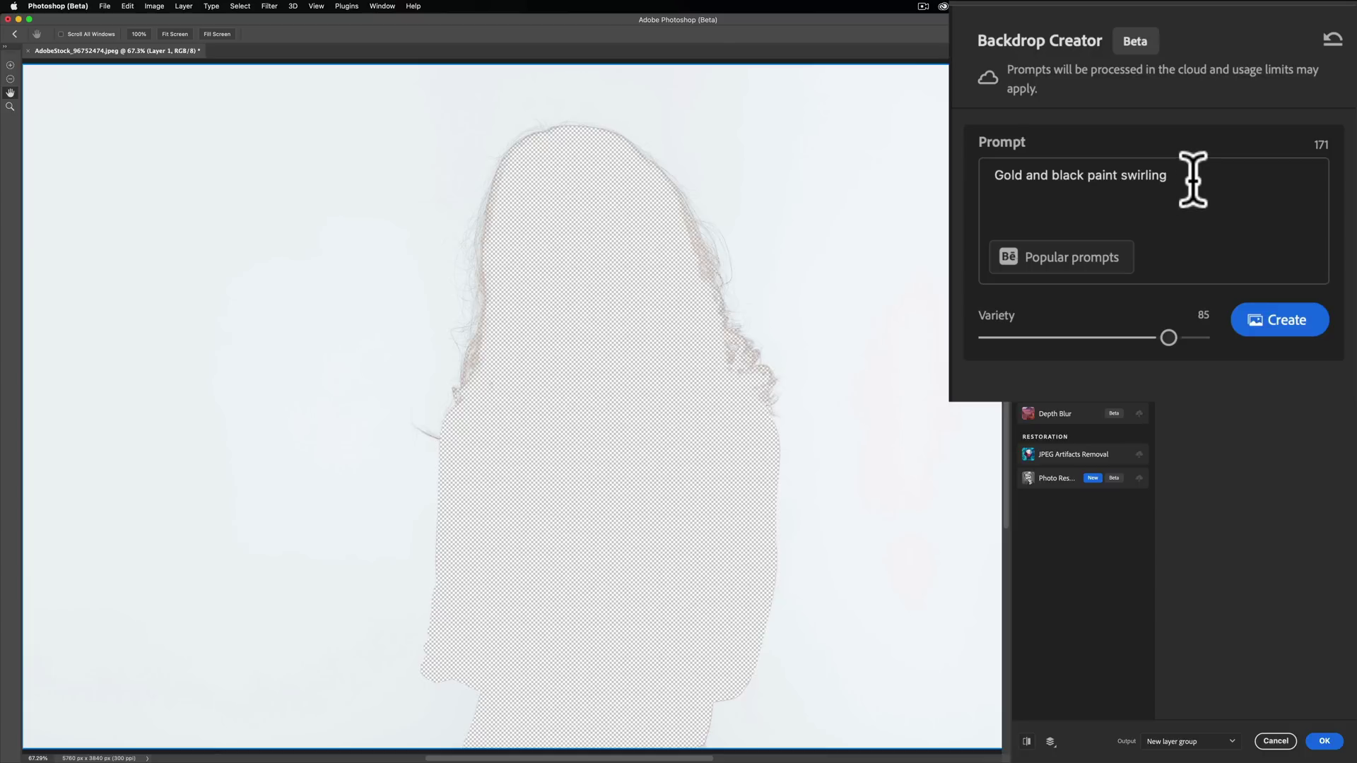
drag(1187, 182, 1126, 147)
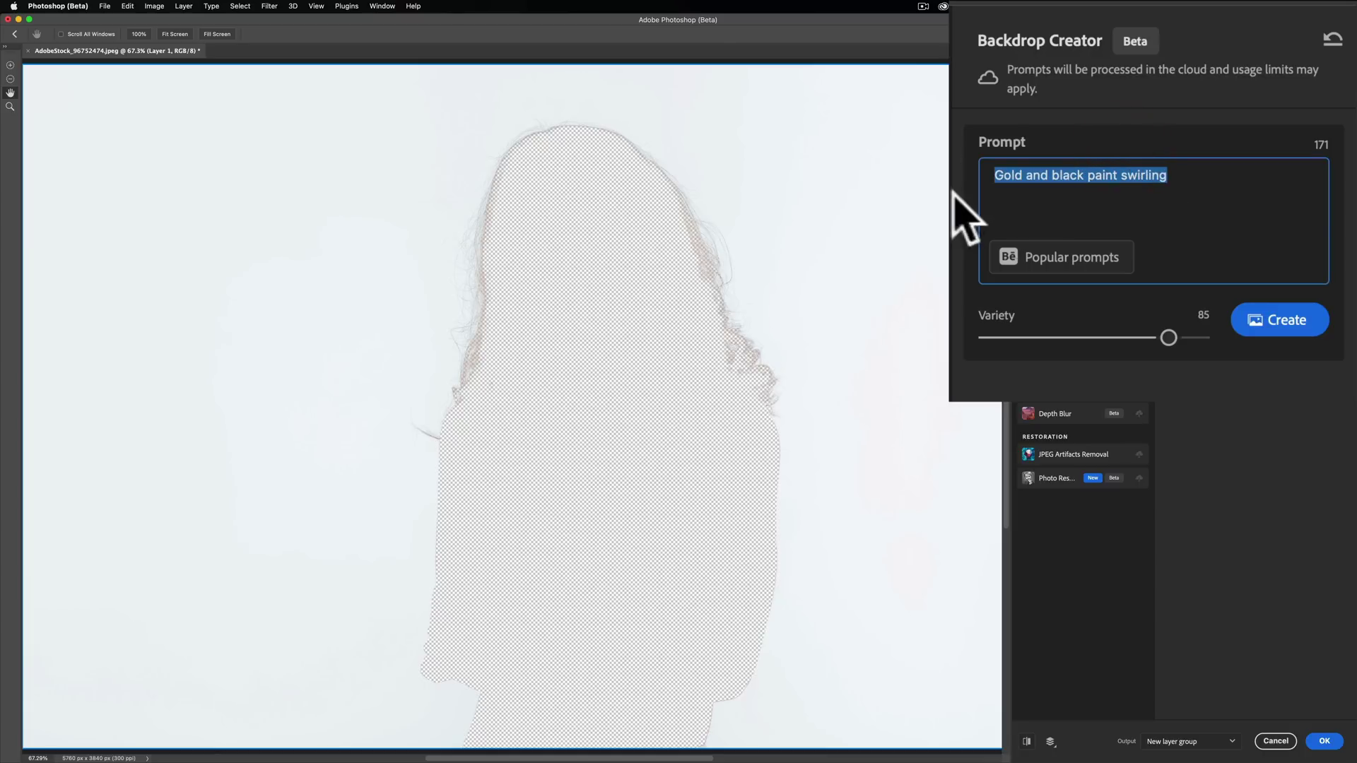
Create backdrops from the Behance popular prompt 'Detailed marble with gold beautiful texture'
click(1037, 260)
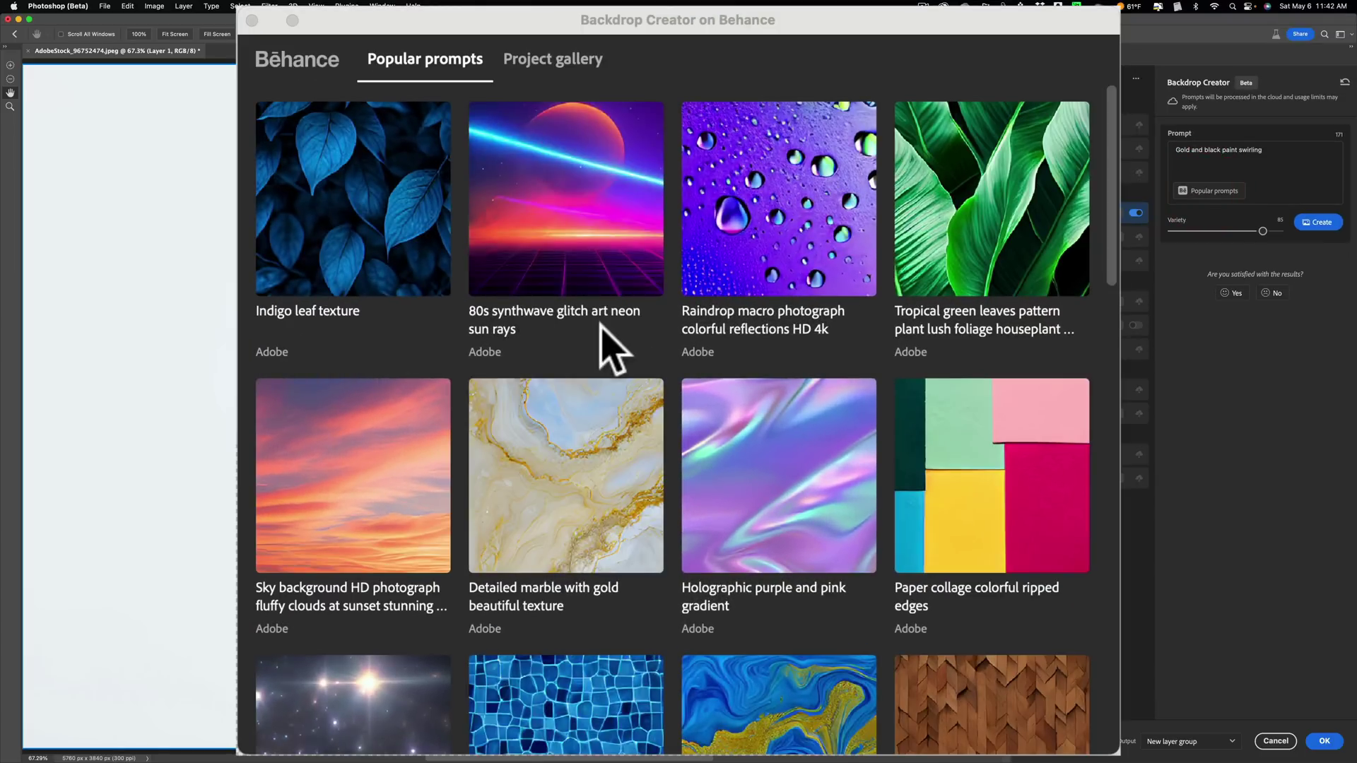
scroll(601, 328, down, 3)
scroll(607, 339, down, 2)
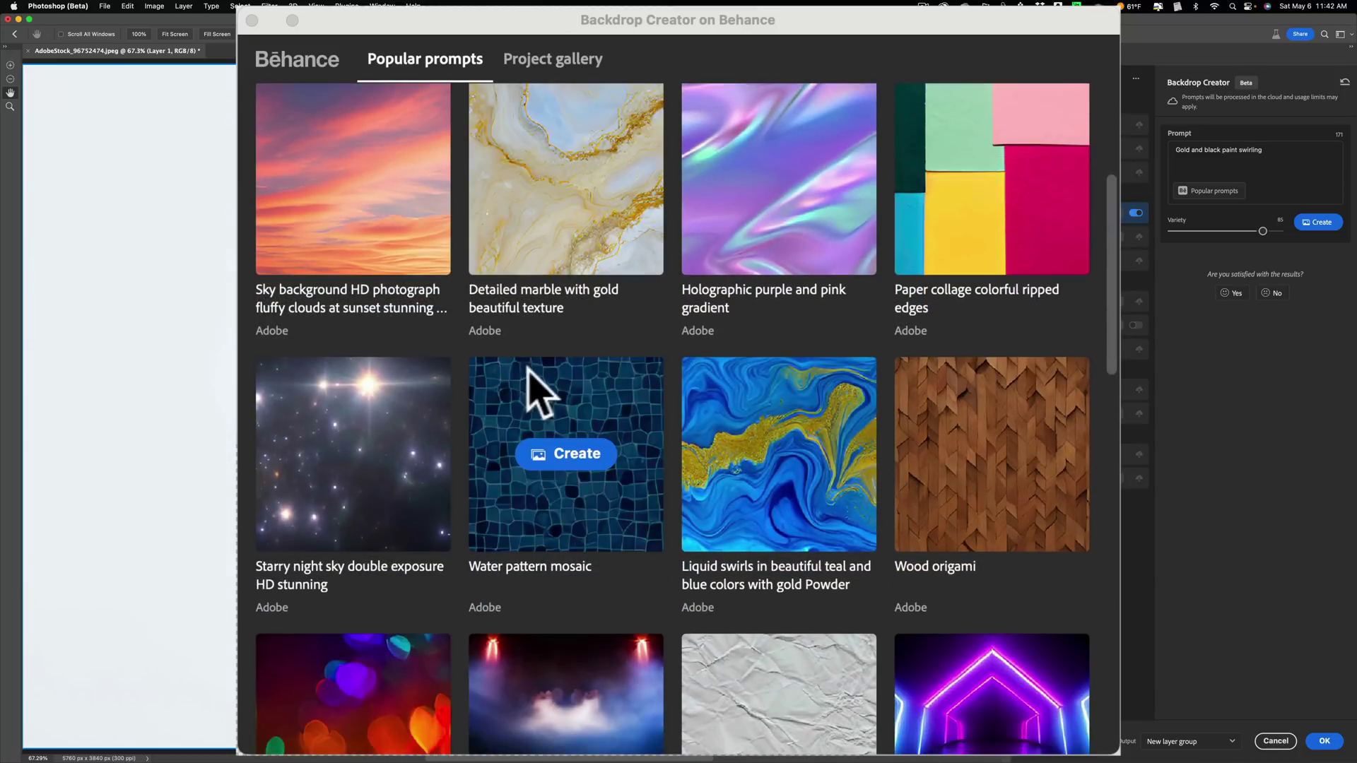
scroll(615, 388, down, 3)
scroll(618, 388, up, 7)
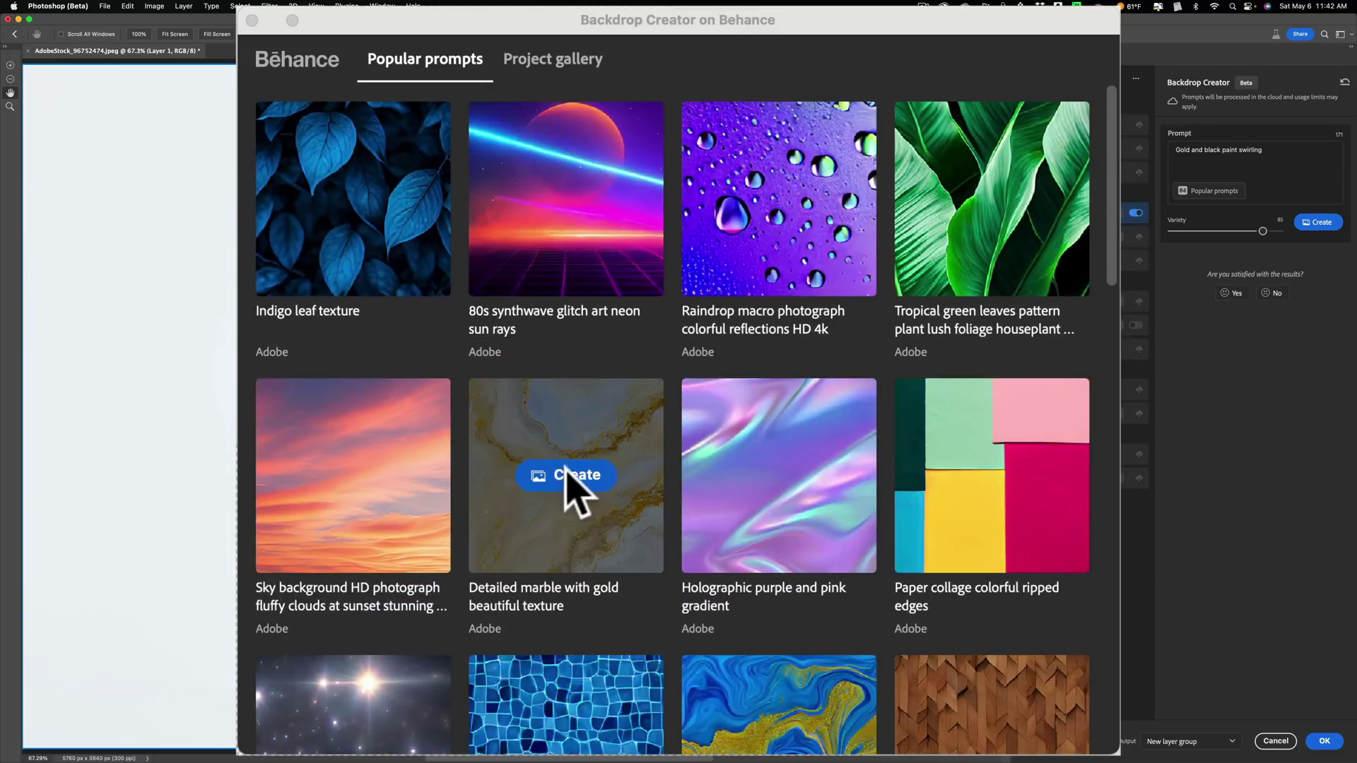
scroll(567, 470, down, 1)
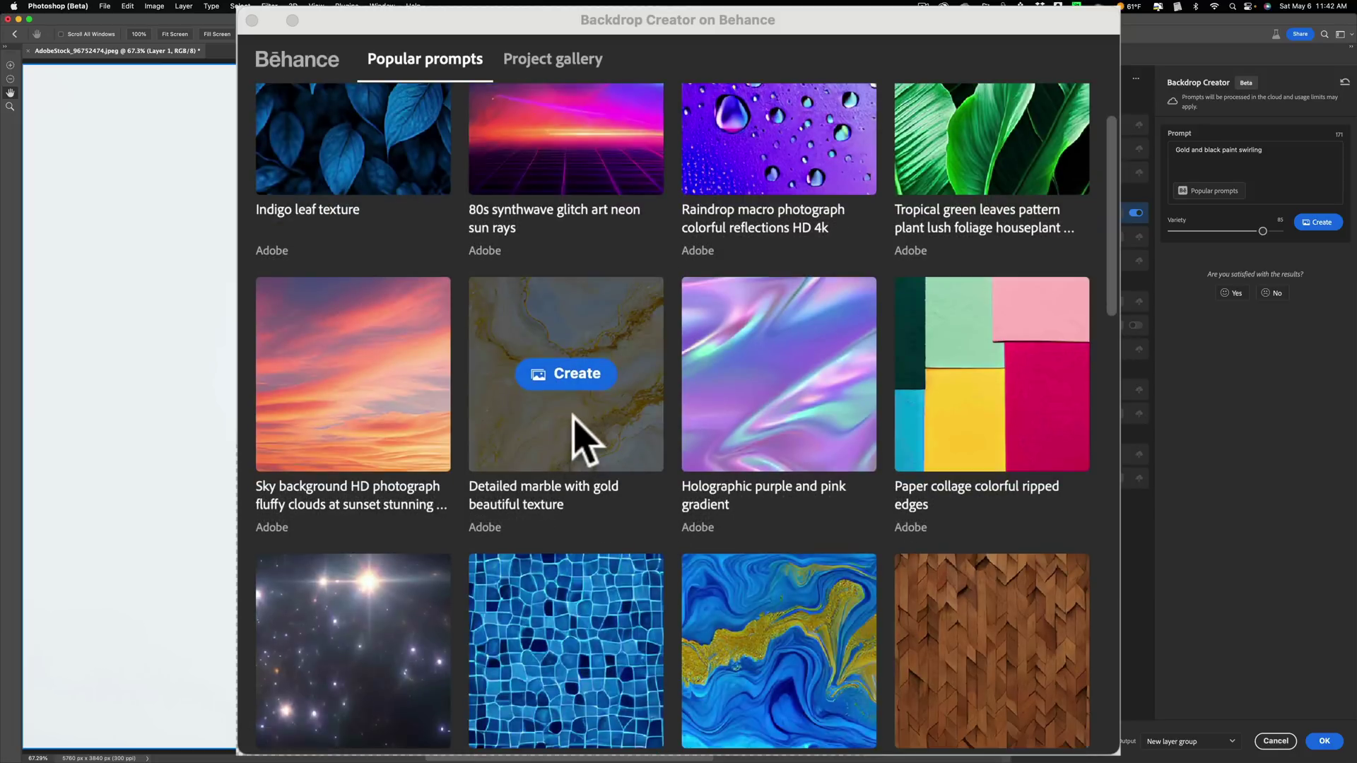
click(574, 374)
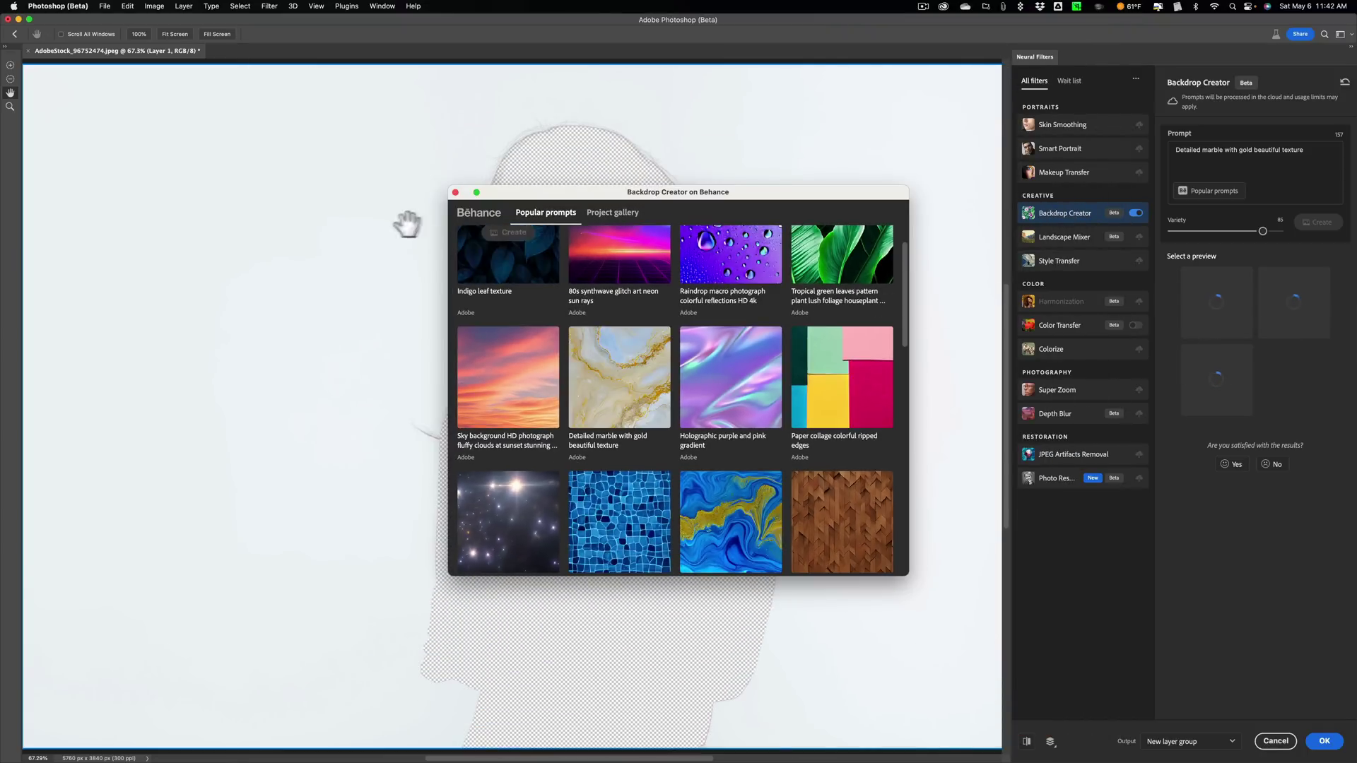
click(455, 192)
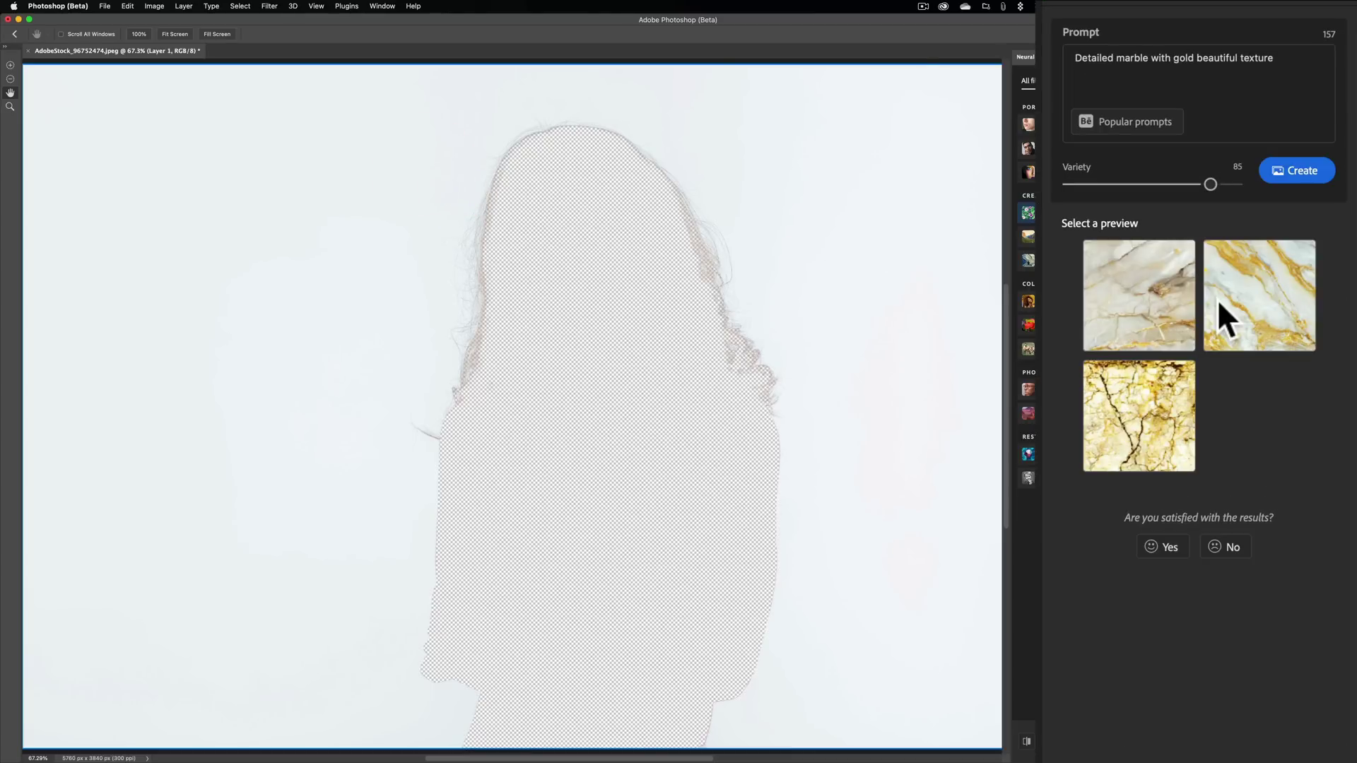
Generate more gold-marble variations like the first preview
mouse_move(1176, 321)
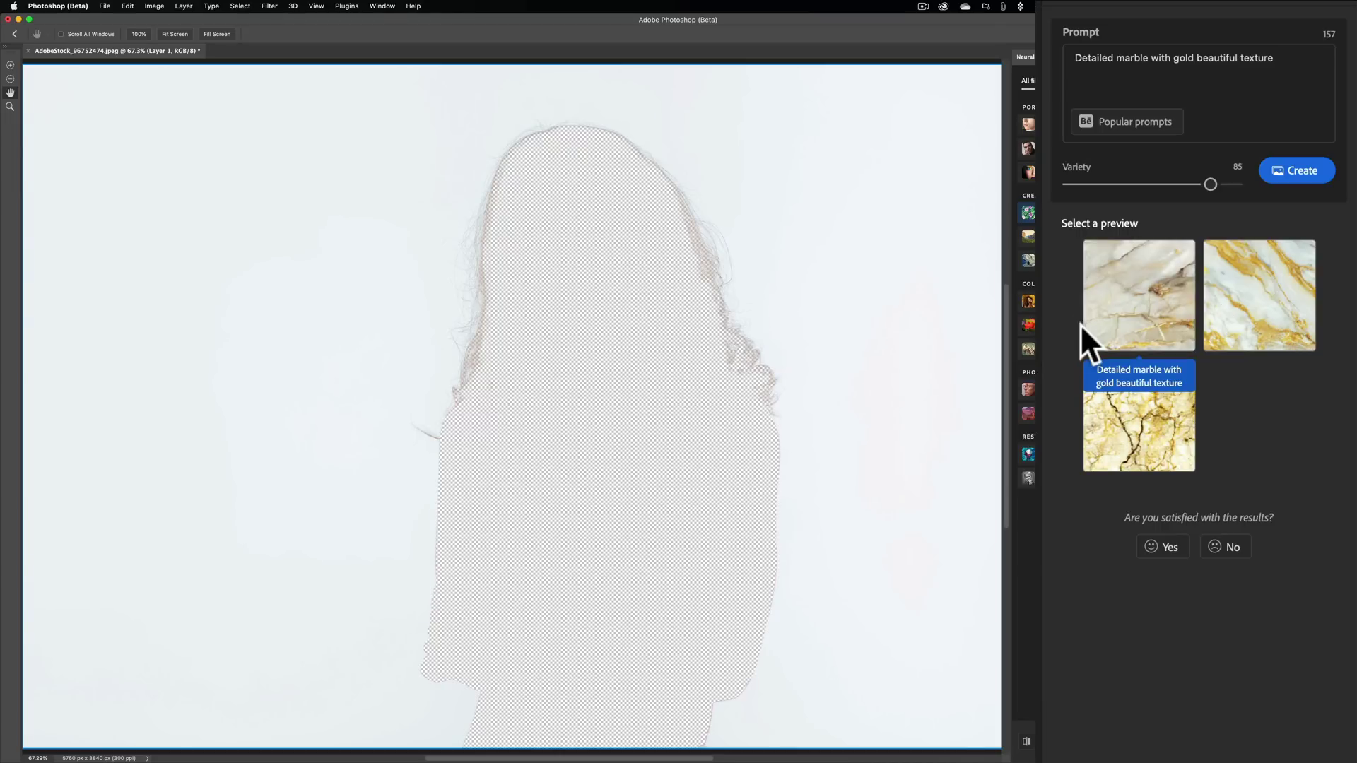
mouse_move(1121, 343)
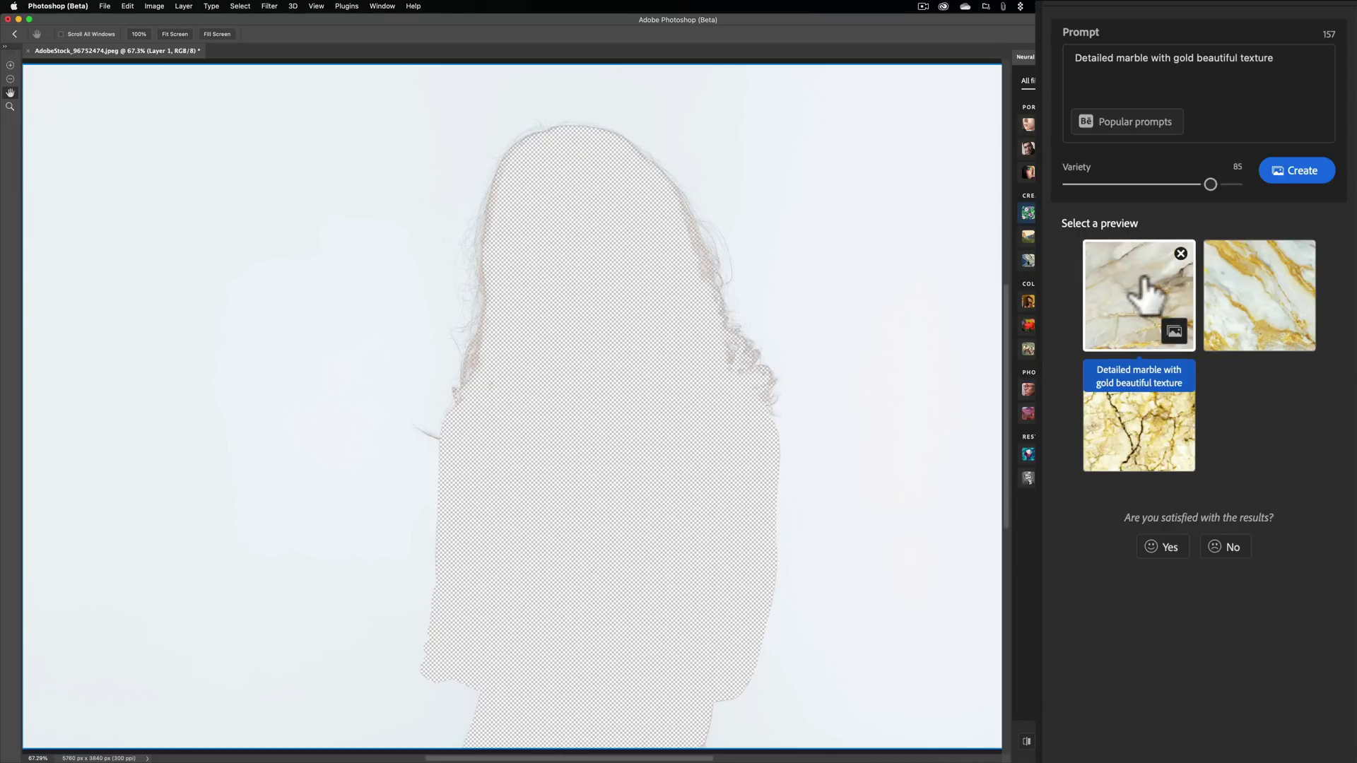
click(1173, 331)
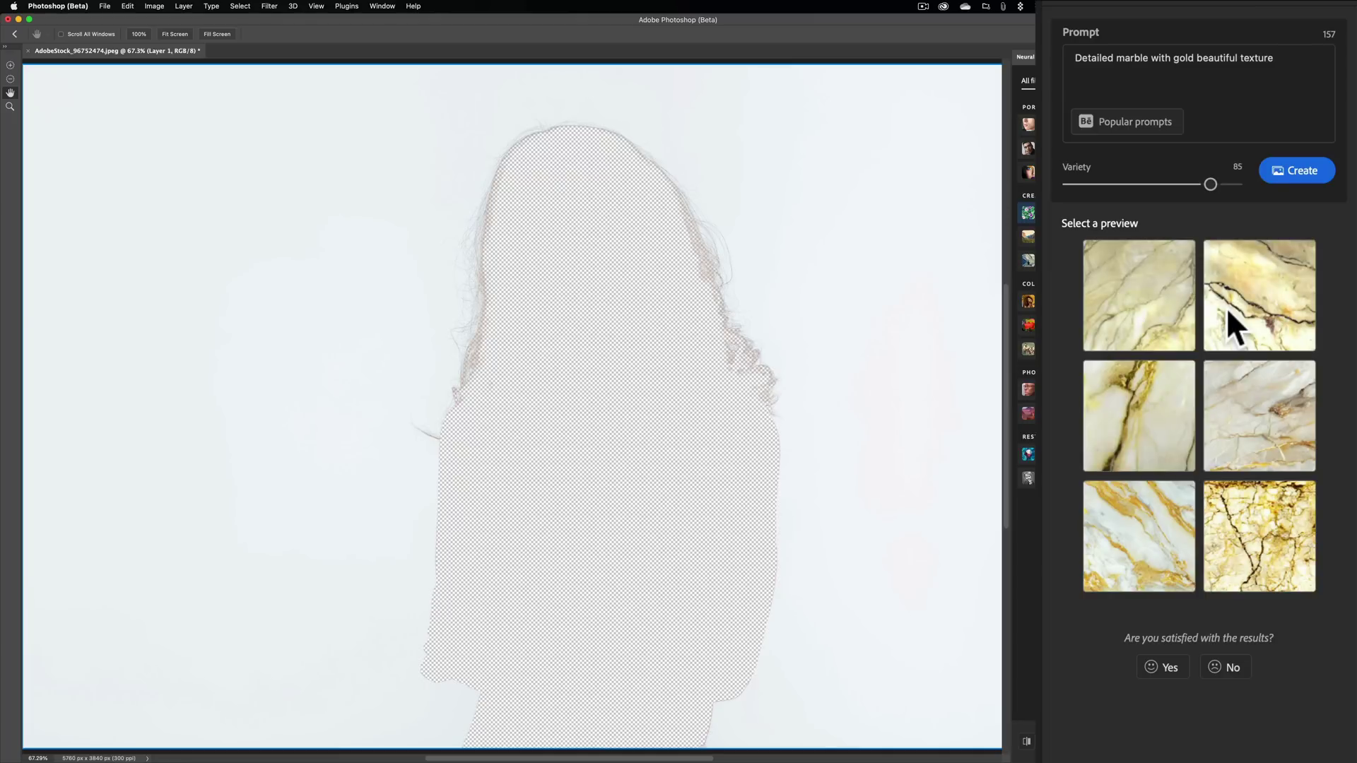
mouse_move(1249, 338)
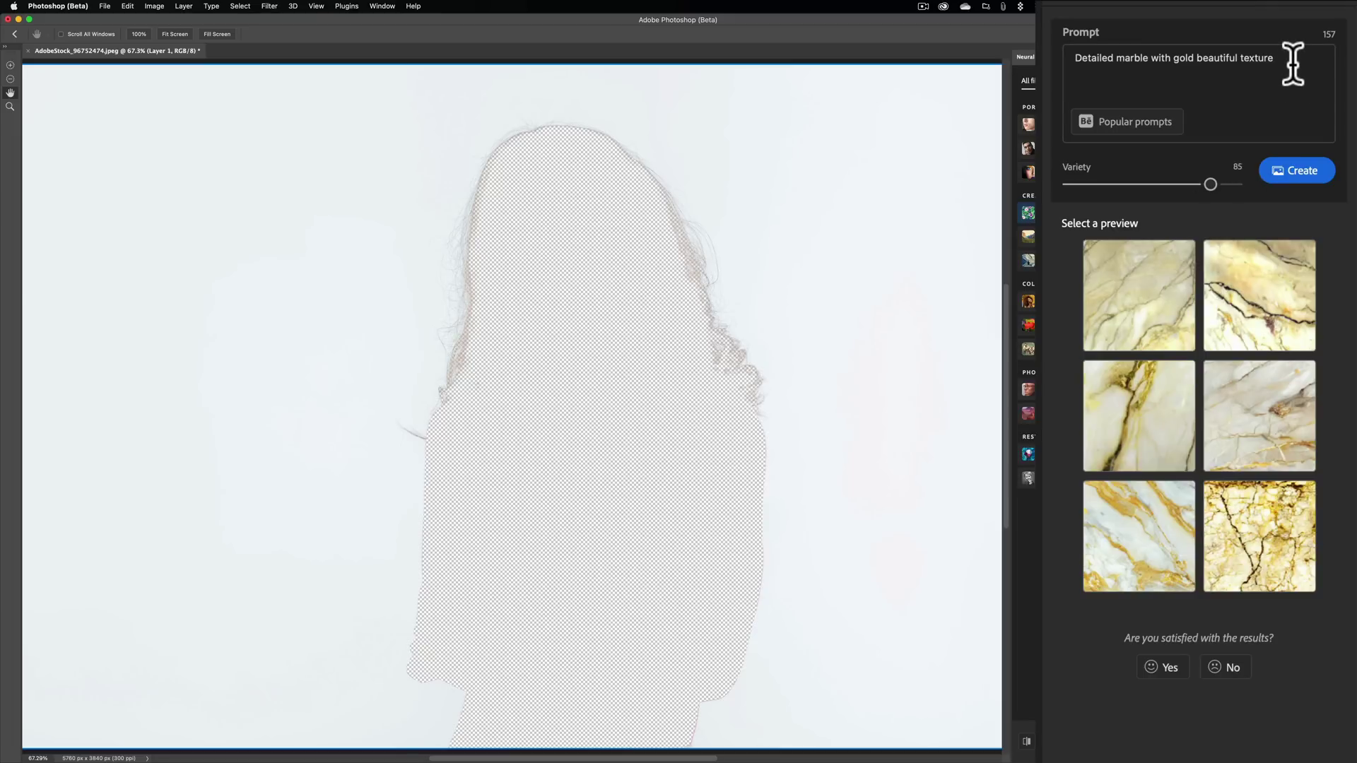
Replace the prompt with 'SciFi Tunnel', generate backdrops, and request more like the second preview
drag(1293, 57, 1039, 54)
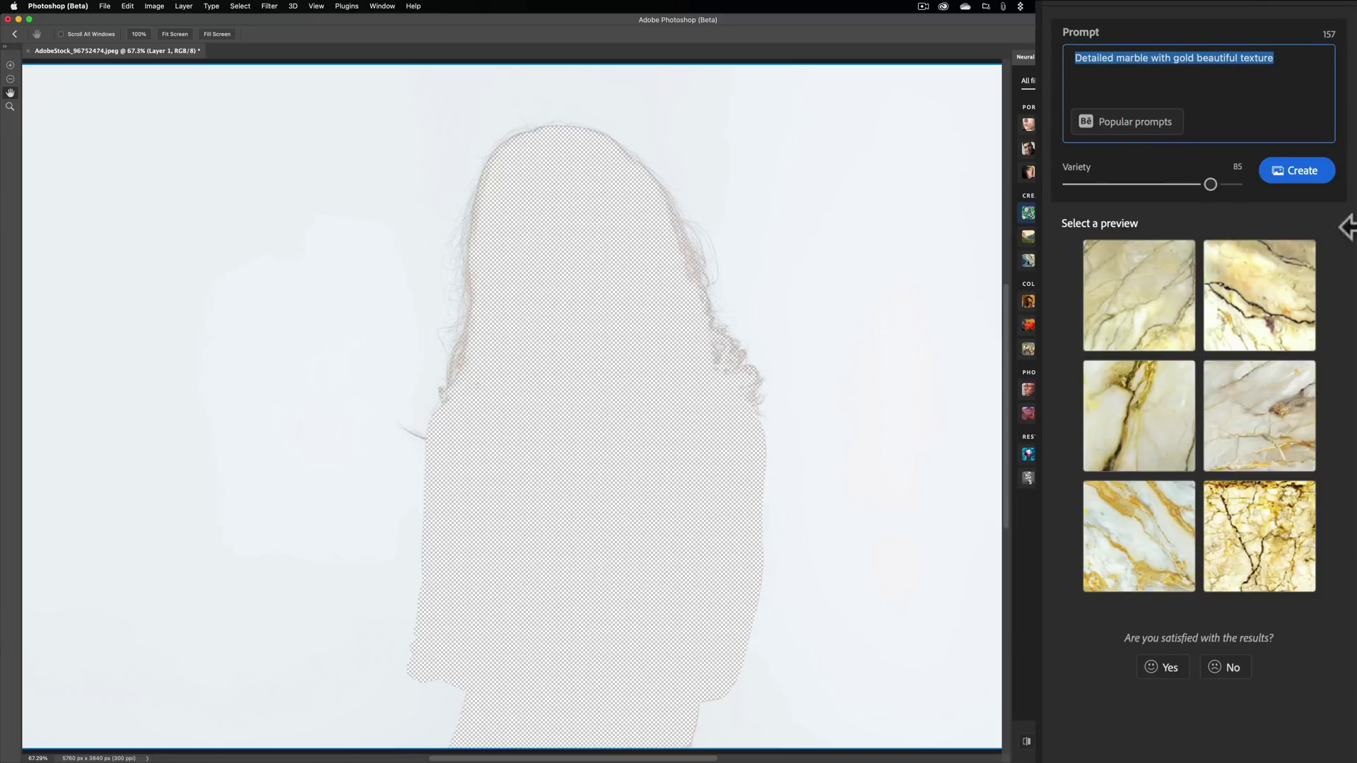
key(BackSpace)
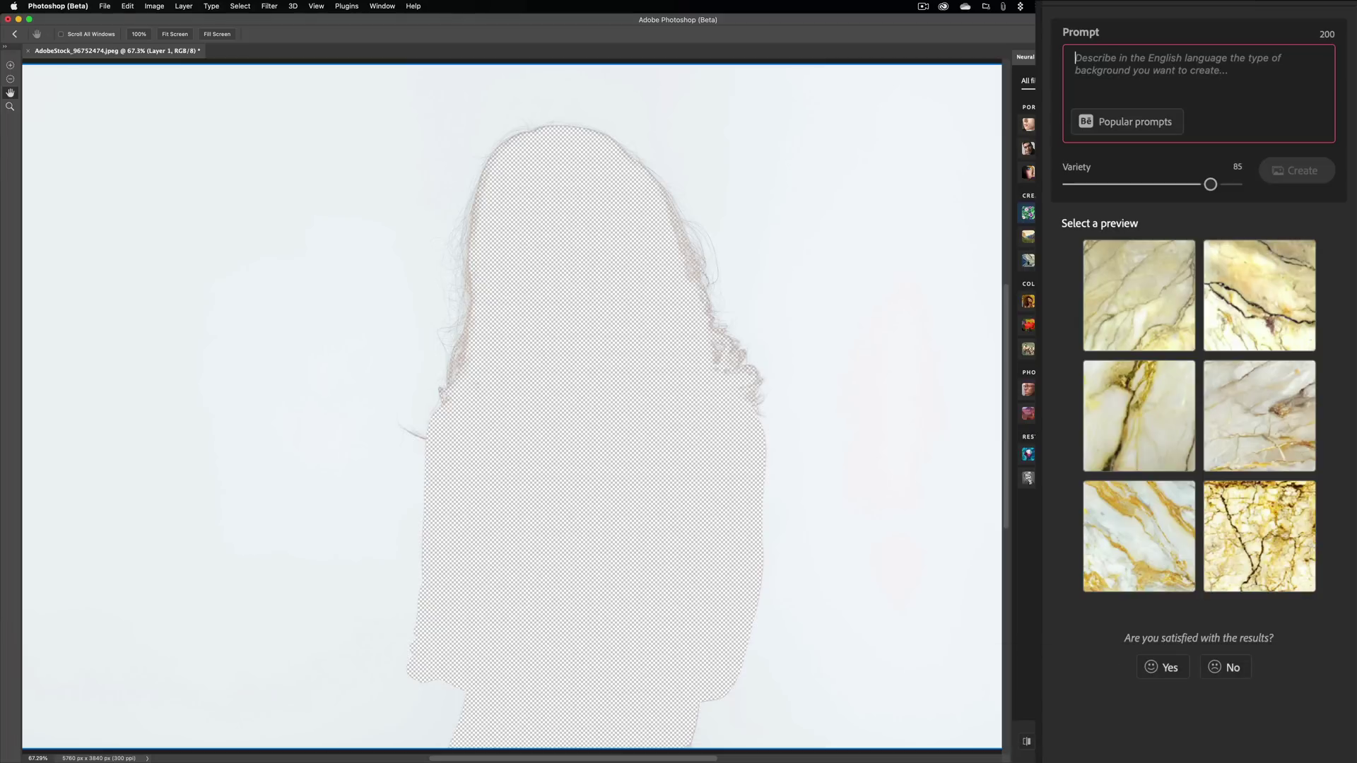
key(shift)
text(SciFi)
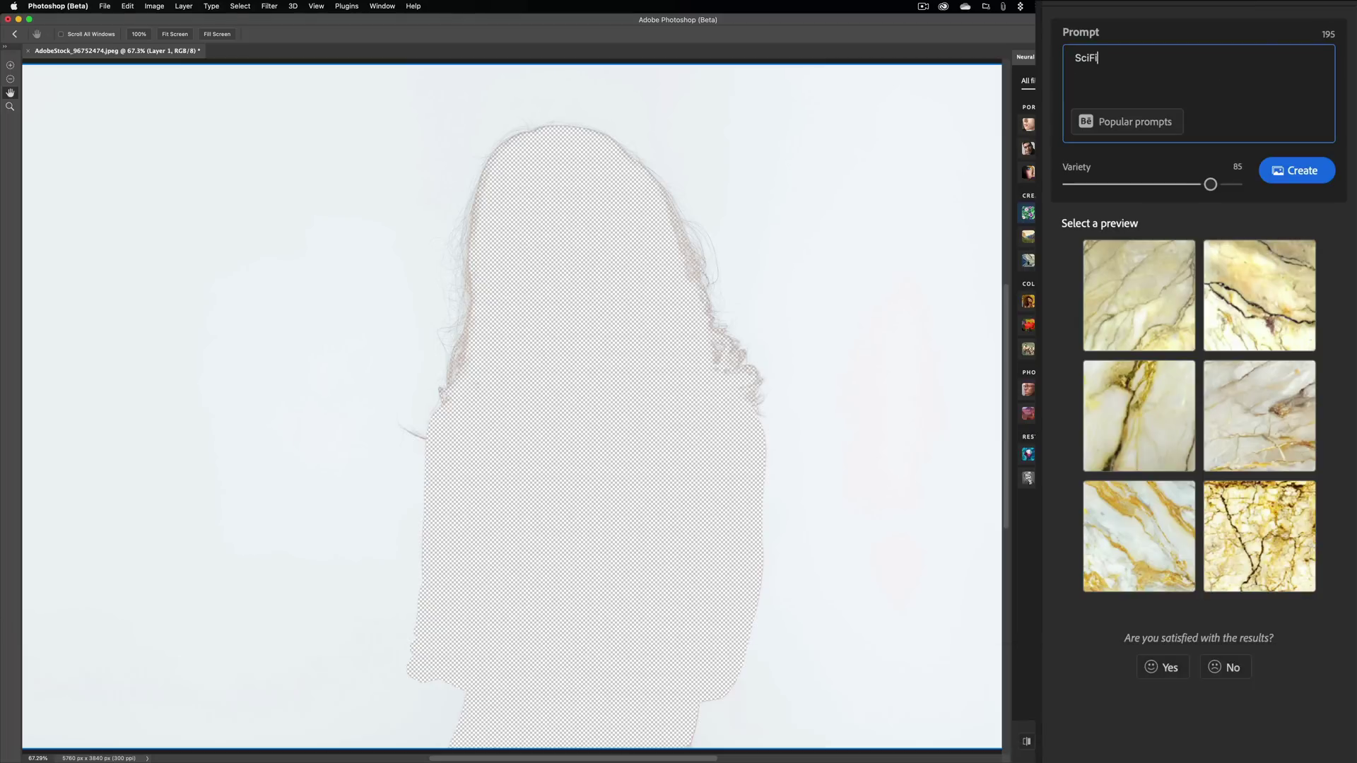
text( Tunnel)
click(1304, 171)
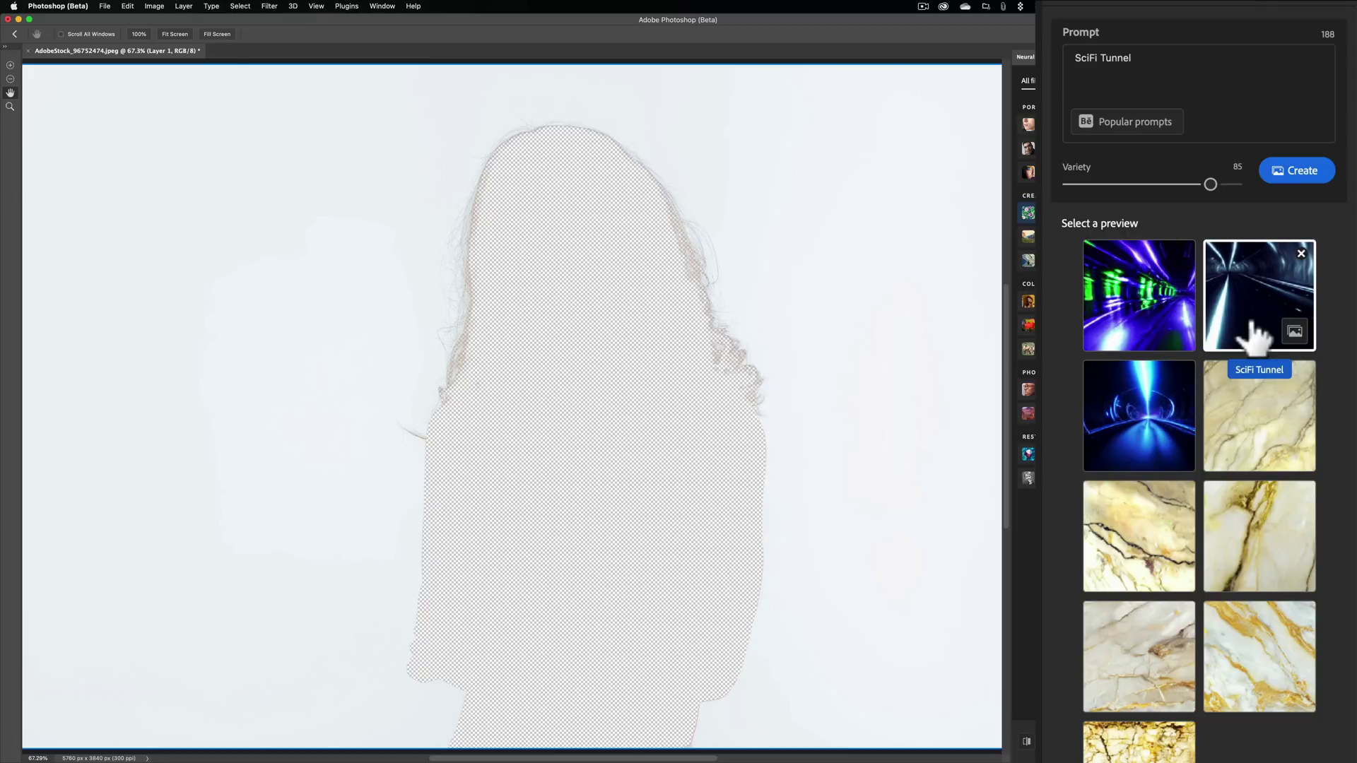
click(1294, 332)
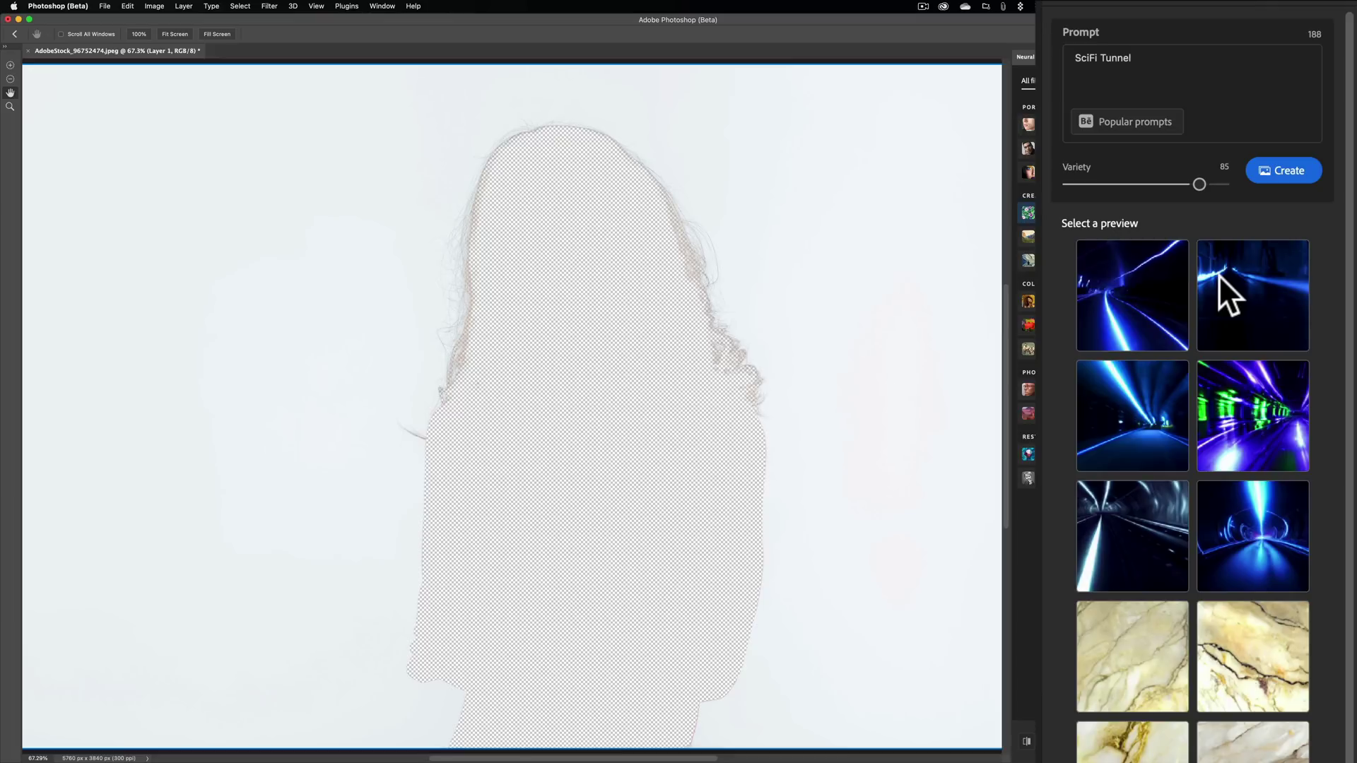
Check the blue light-beam, green-lit and blue ringed SciFi Tunnel backdrop previews
mouse_move(1118, 399)
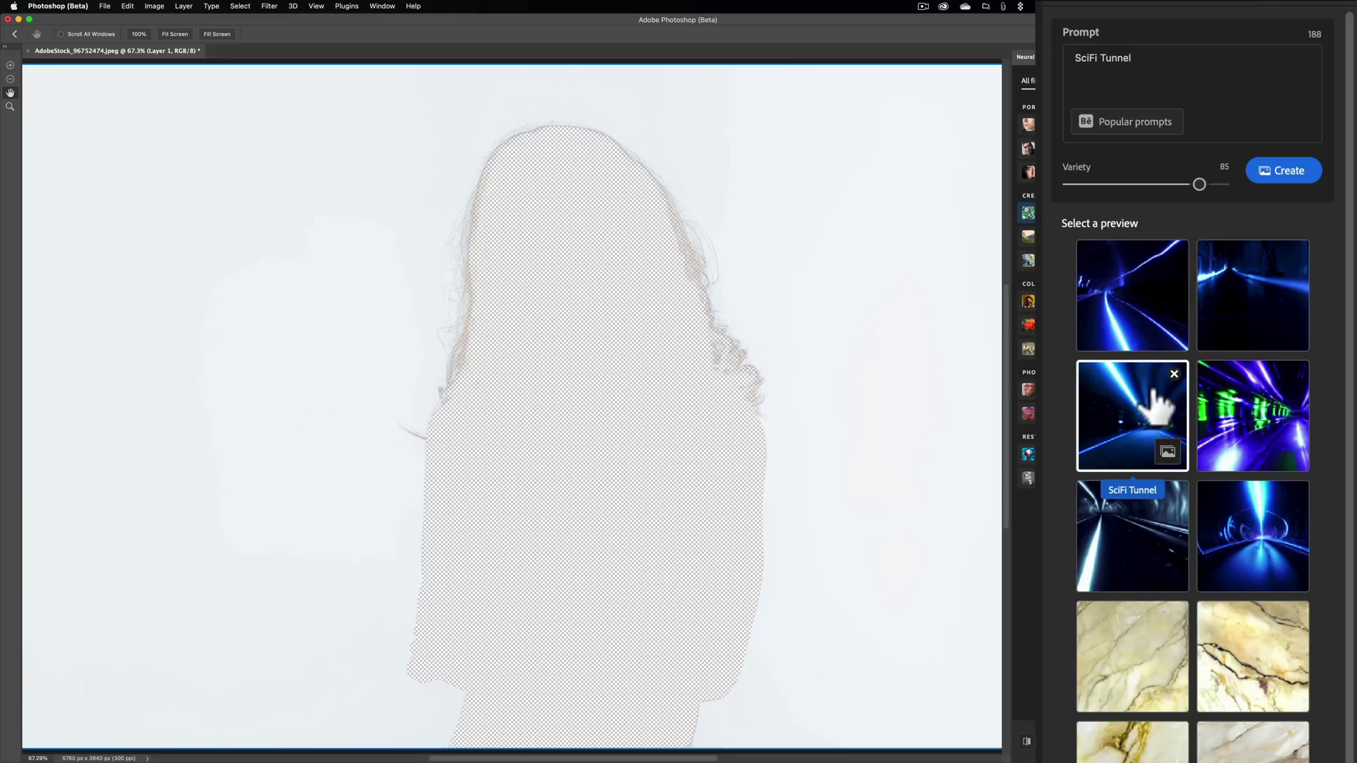
click(1115, 391)
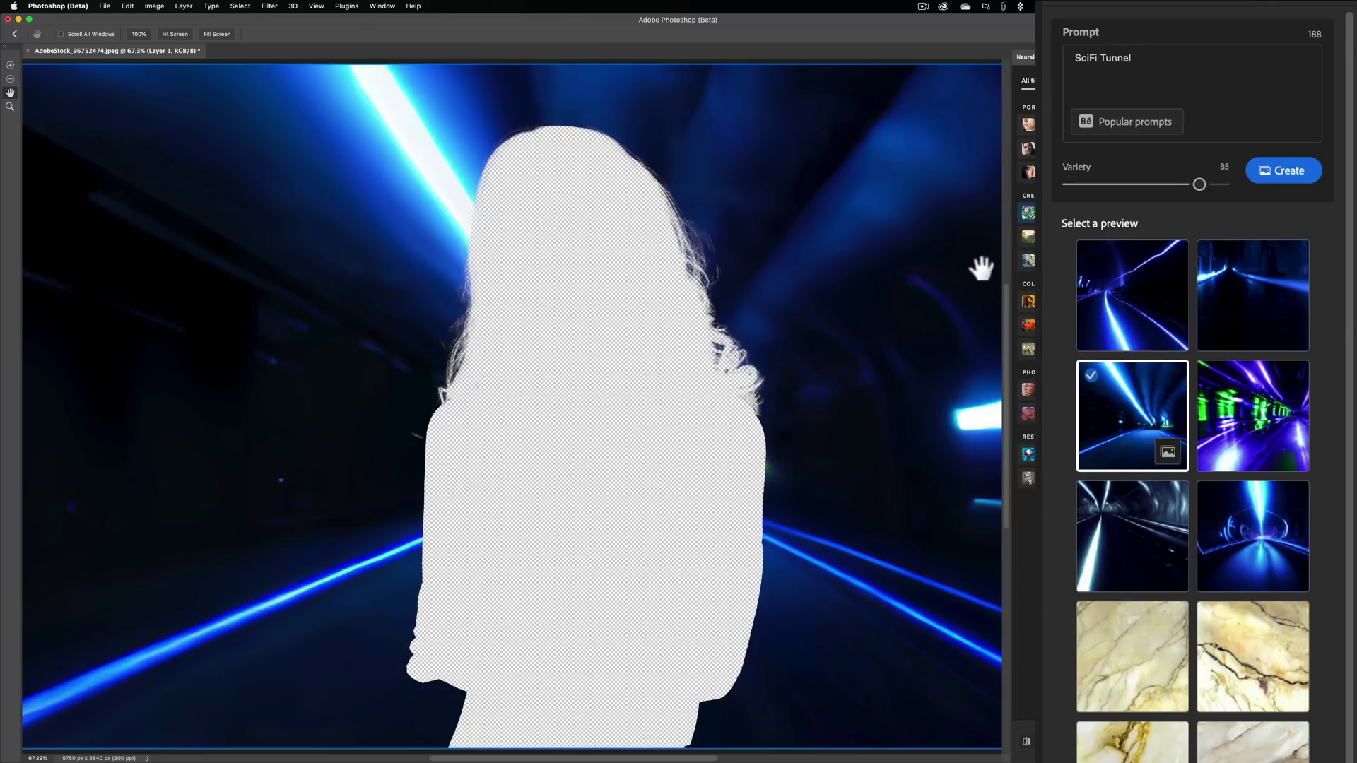
click(1244, 415)
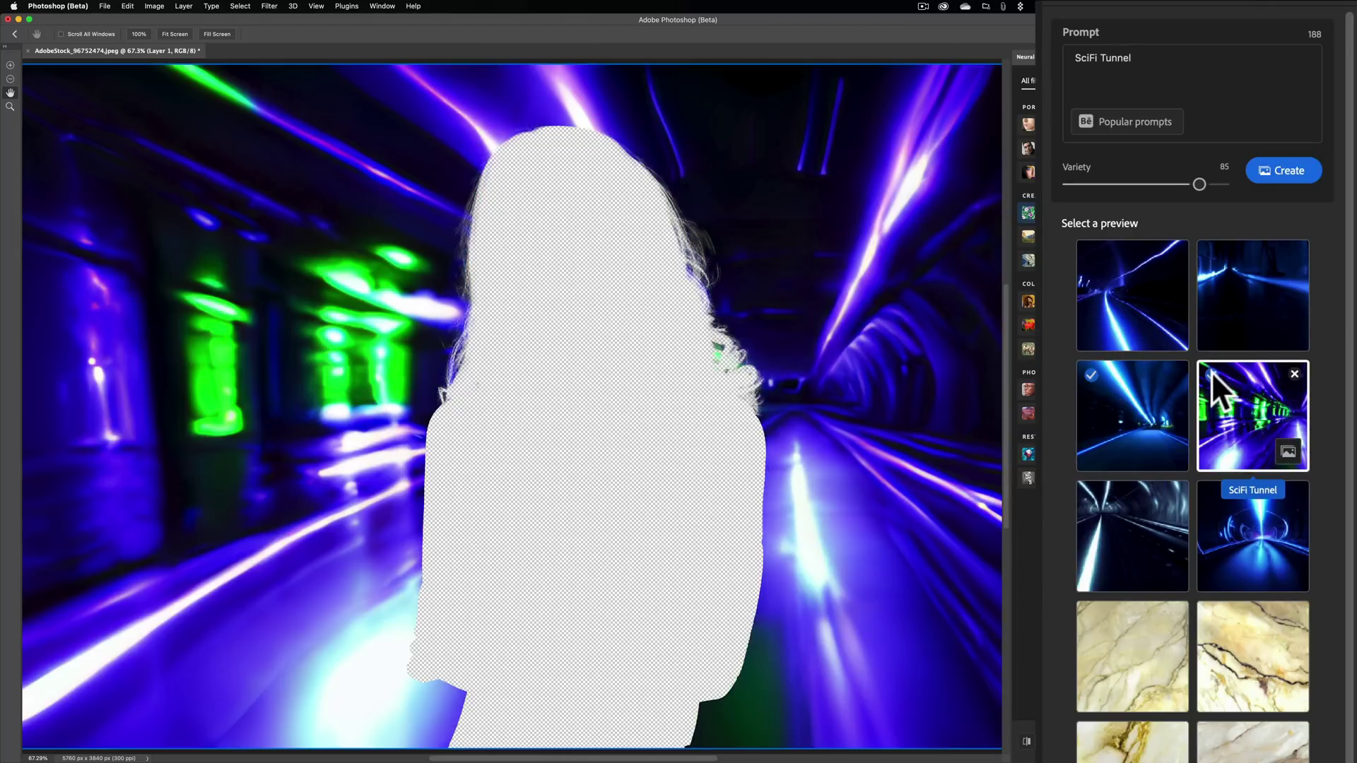
click(1246, 531)
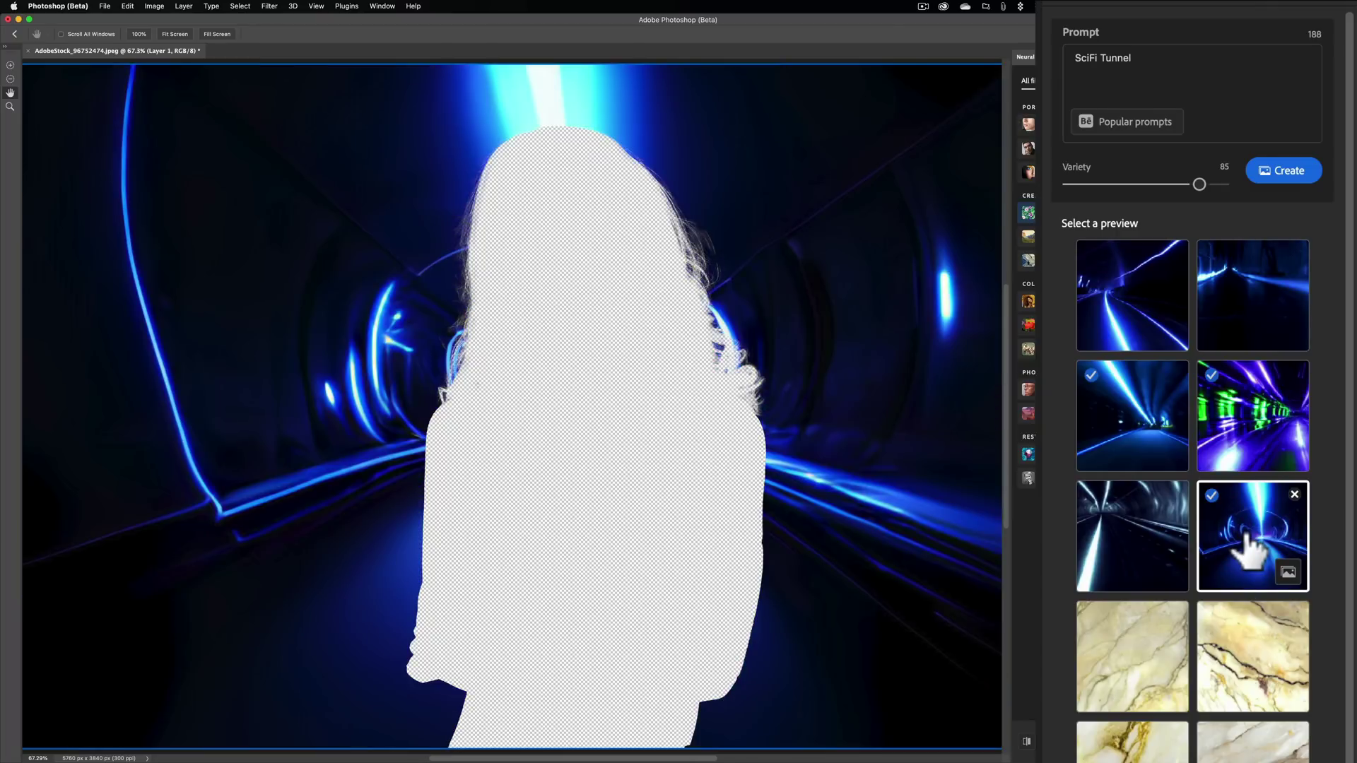
Add the light marble and a second marble backdrop preview to the output
scroll(1245, 546, down, 3)
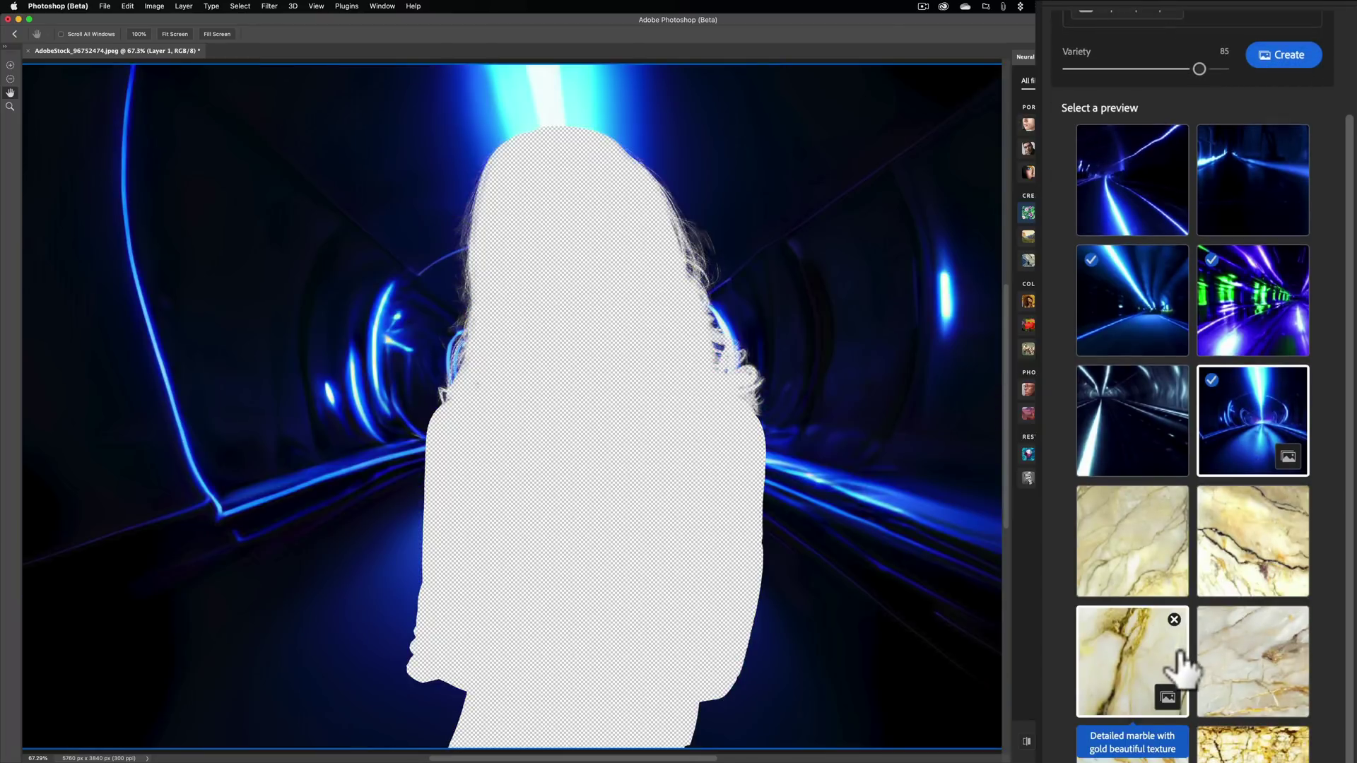
click(1124, 537)
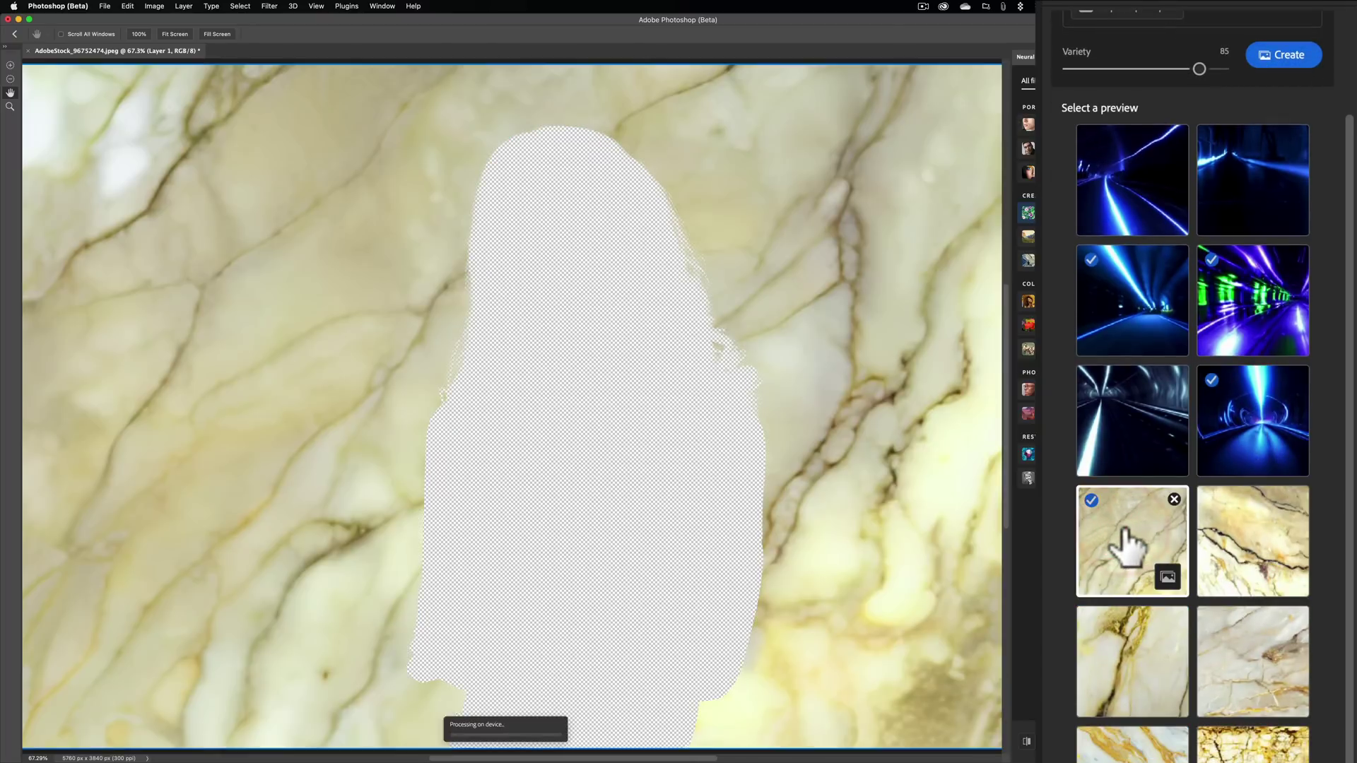
click(1235, 684)
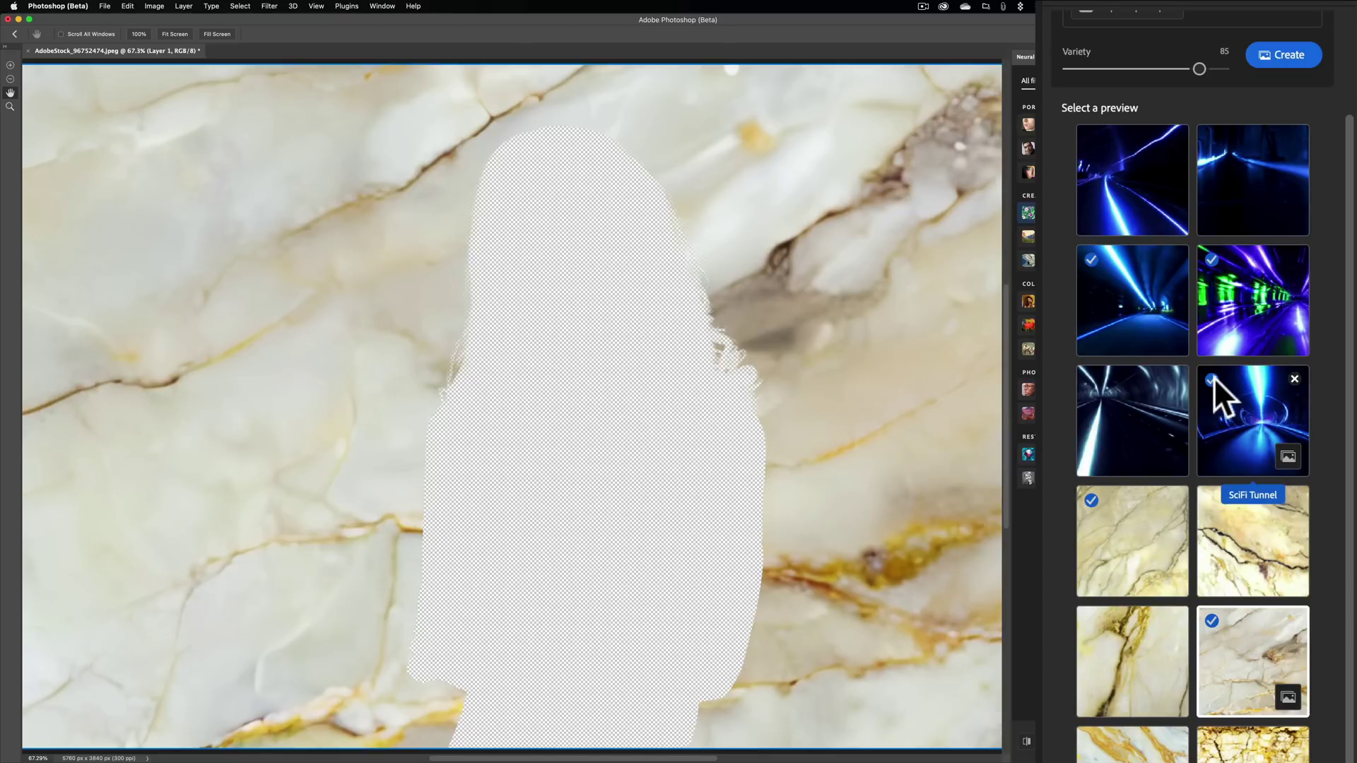
Check two more SciFi Tunnel previews so a blue tunnel shows behind the figure
mouse_move(1210, 379)
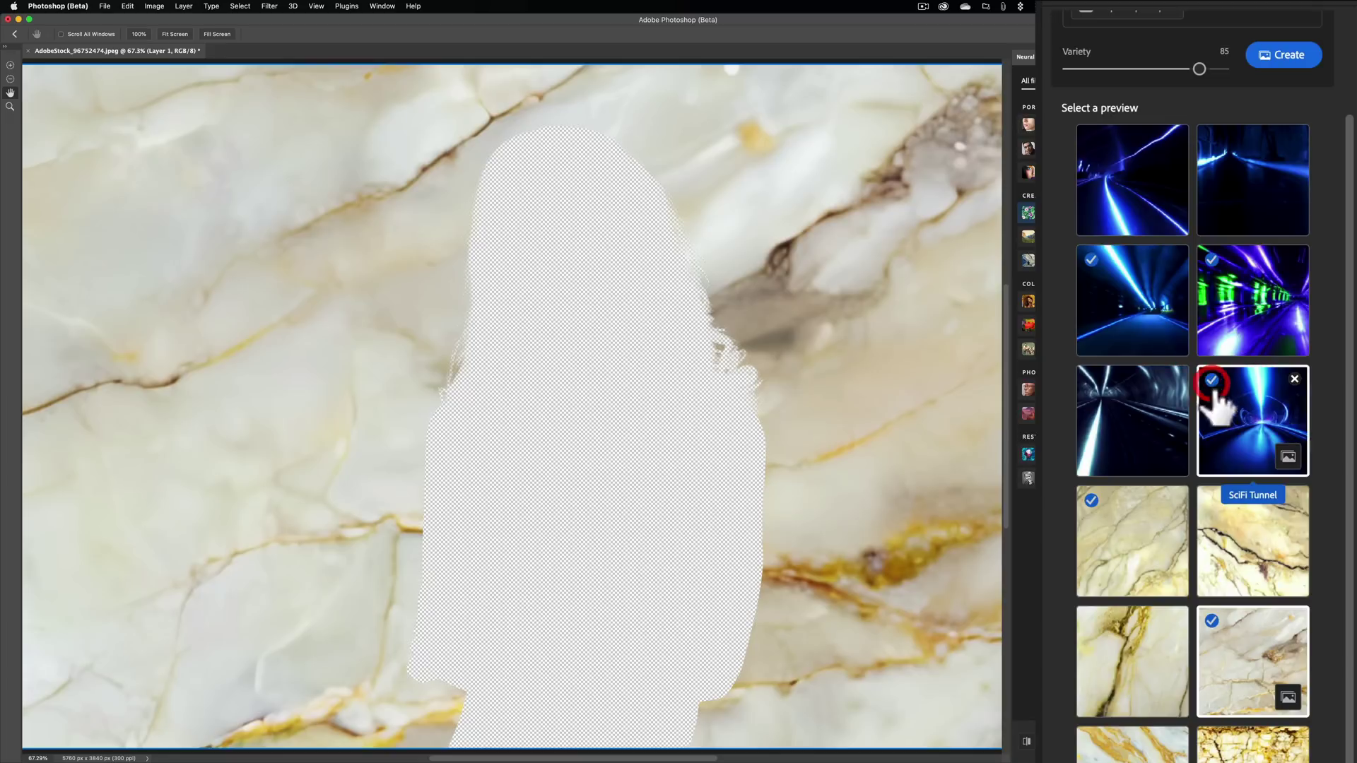
click(1212, 382)
scroll(1230, 420, up, 2)
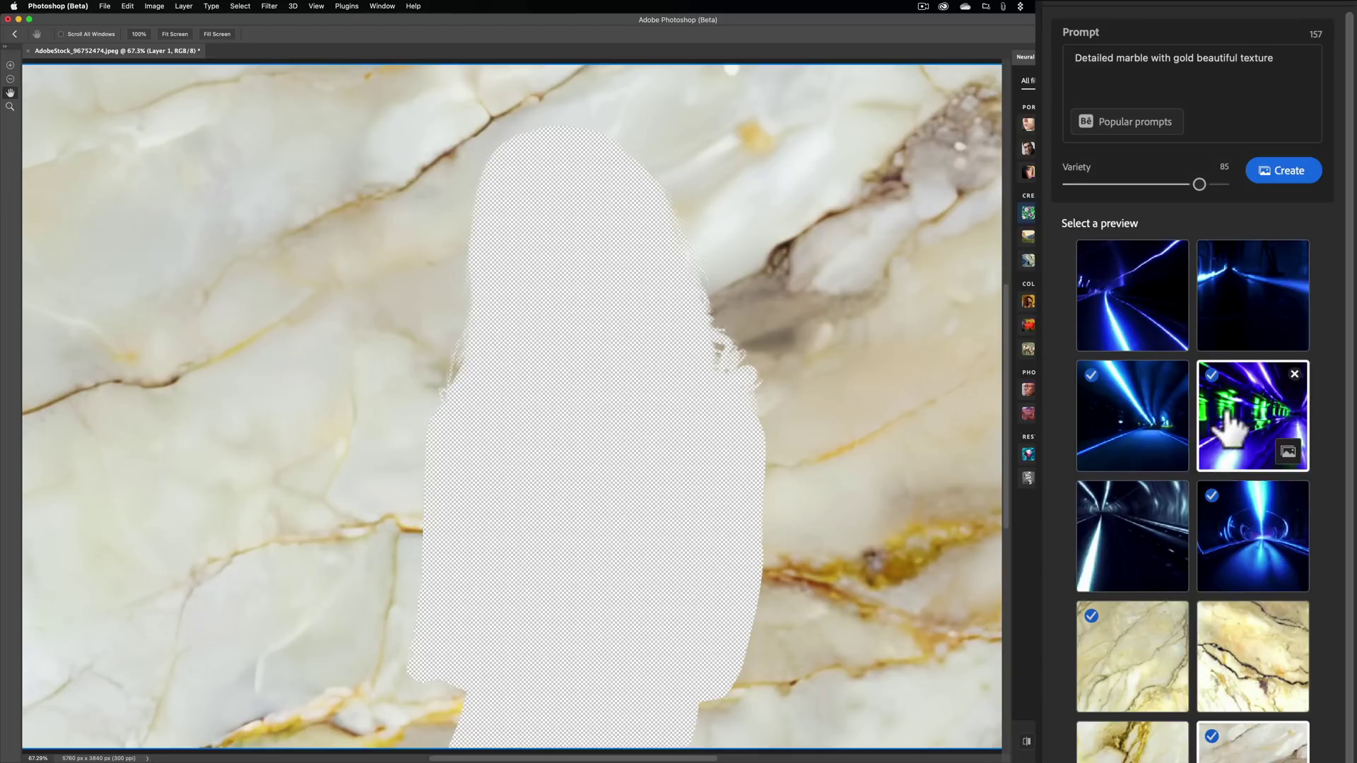
scroll(1173, 661, down, 2)
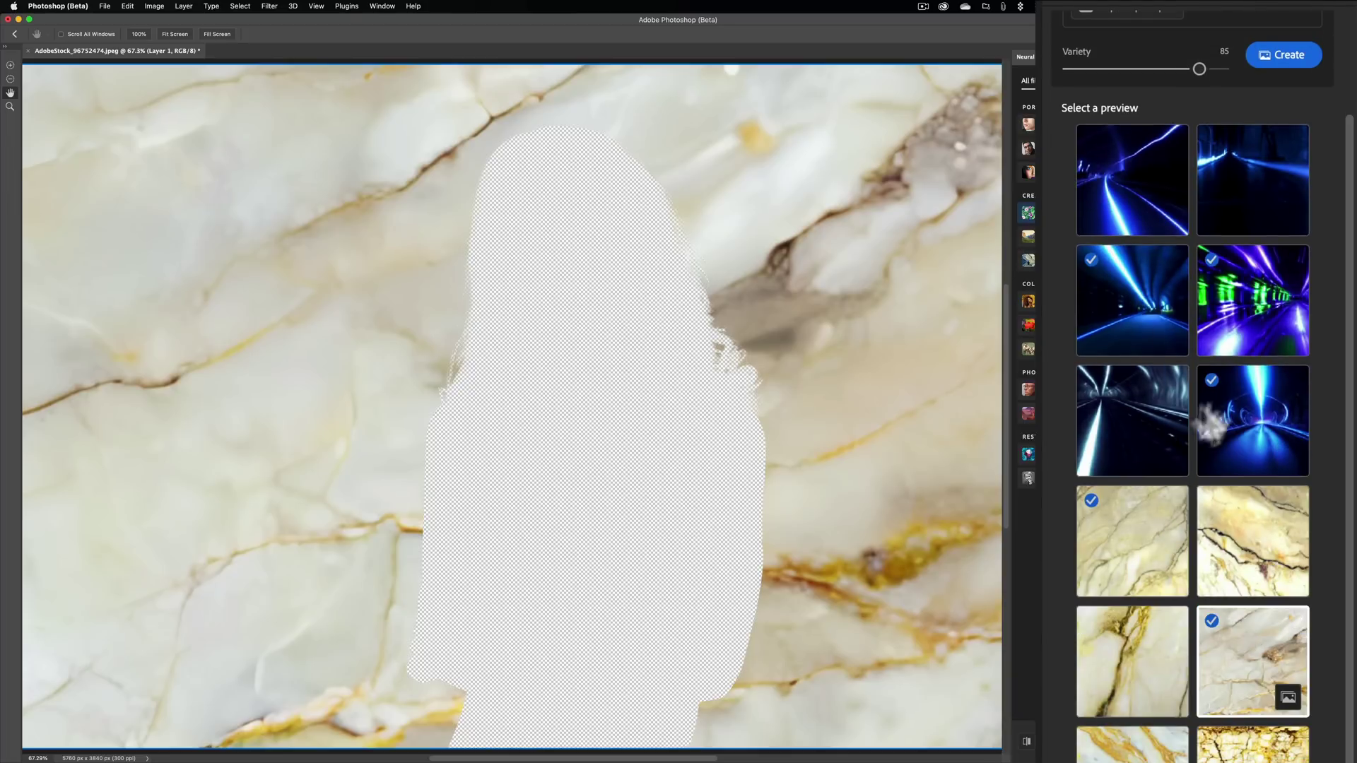
scroll(1099, 332, up, 2)
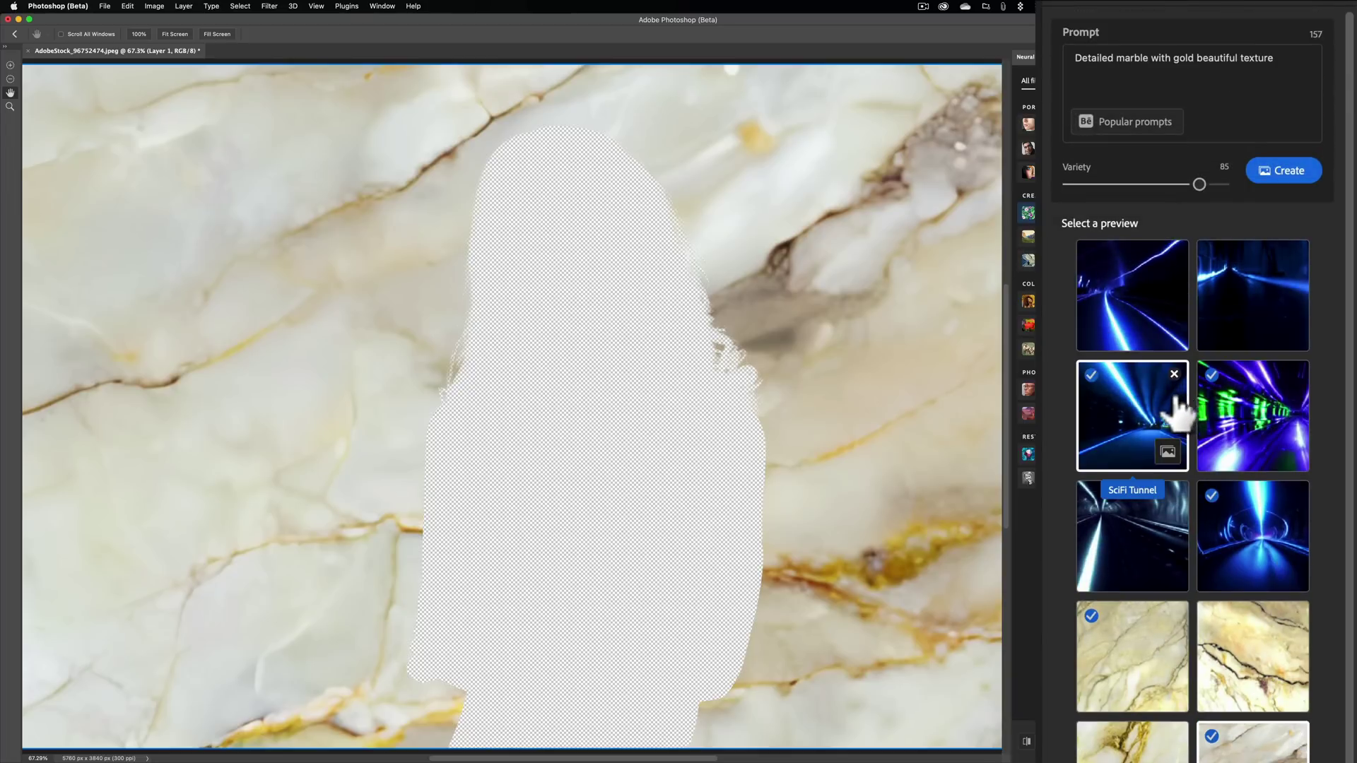
click(1227, 284)
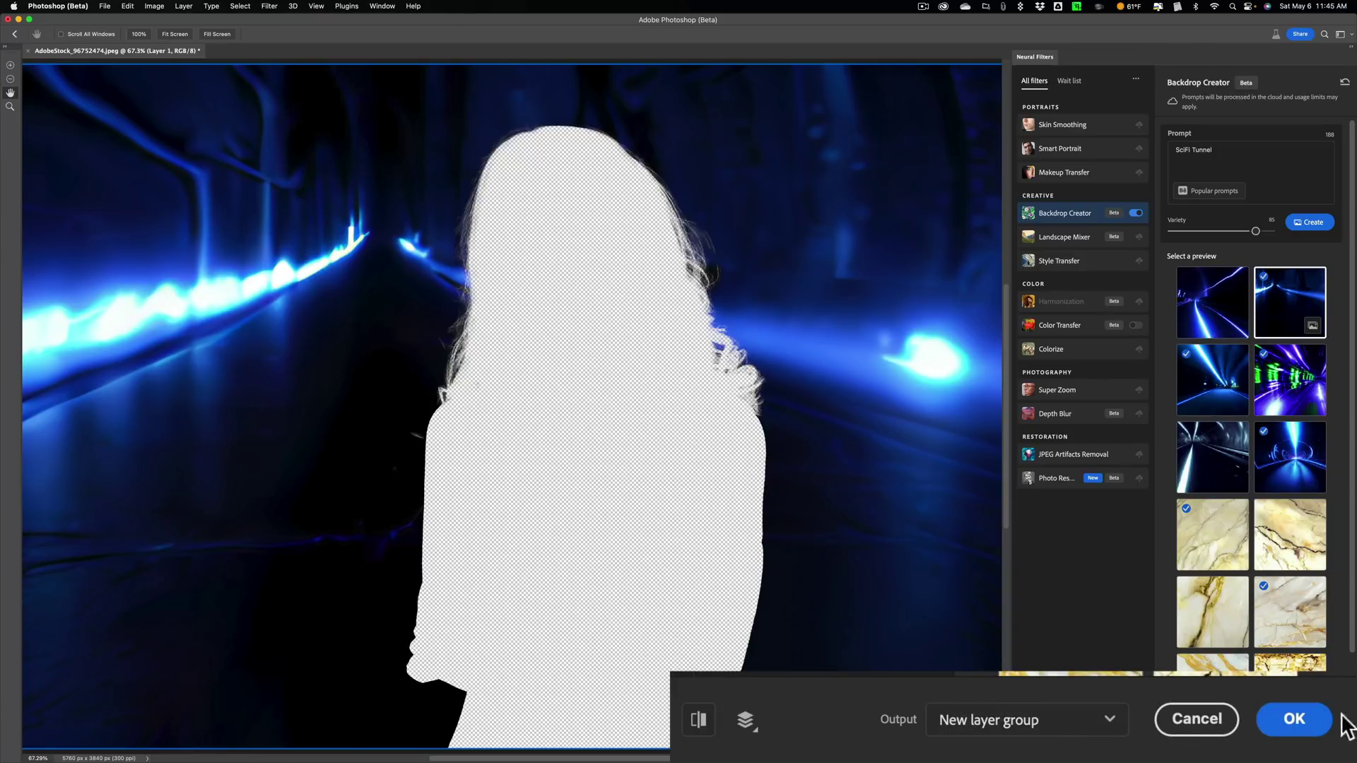
Output the backdrops as a new layer group and mask the group to the woman's selection
click(1293, 720)
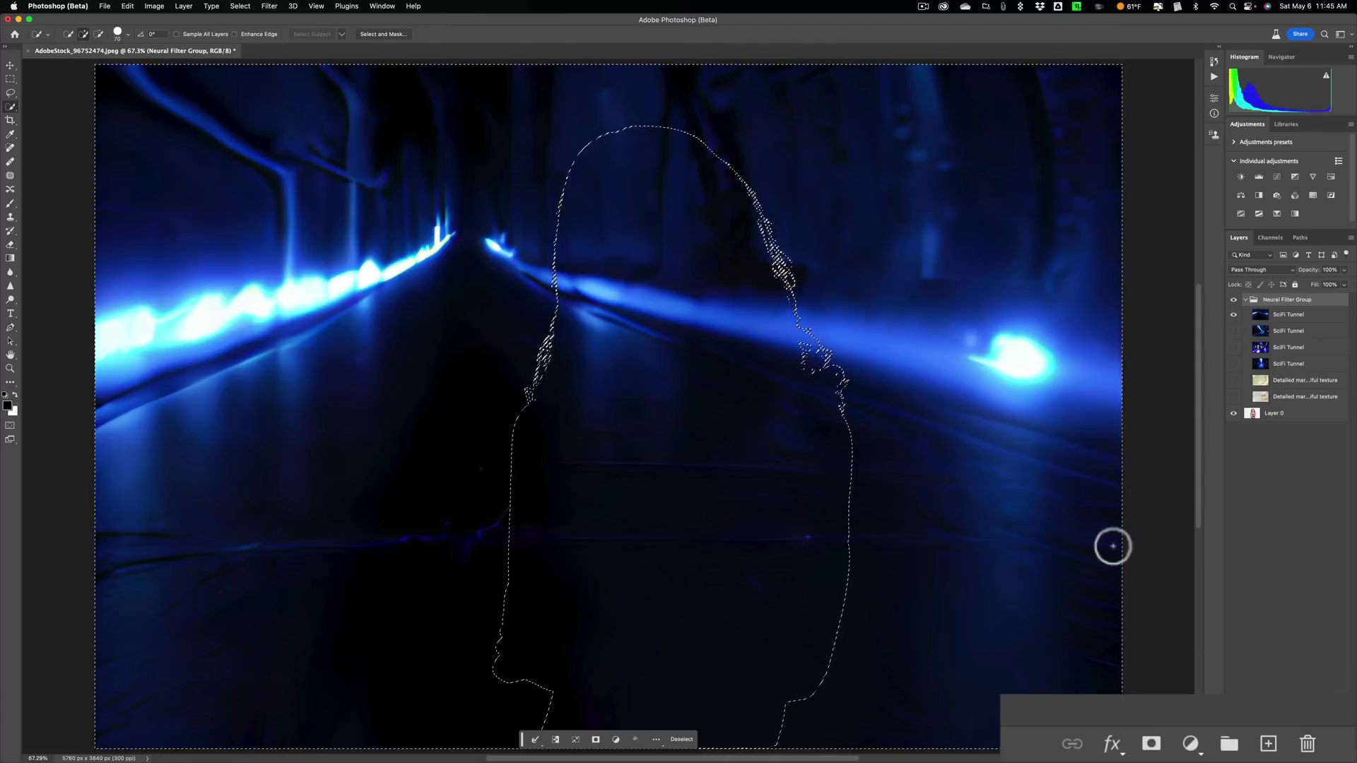
click(1151, 743)
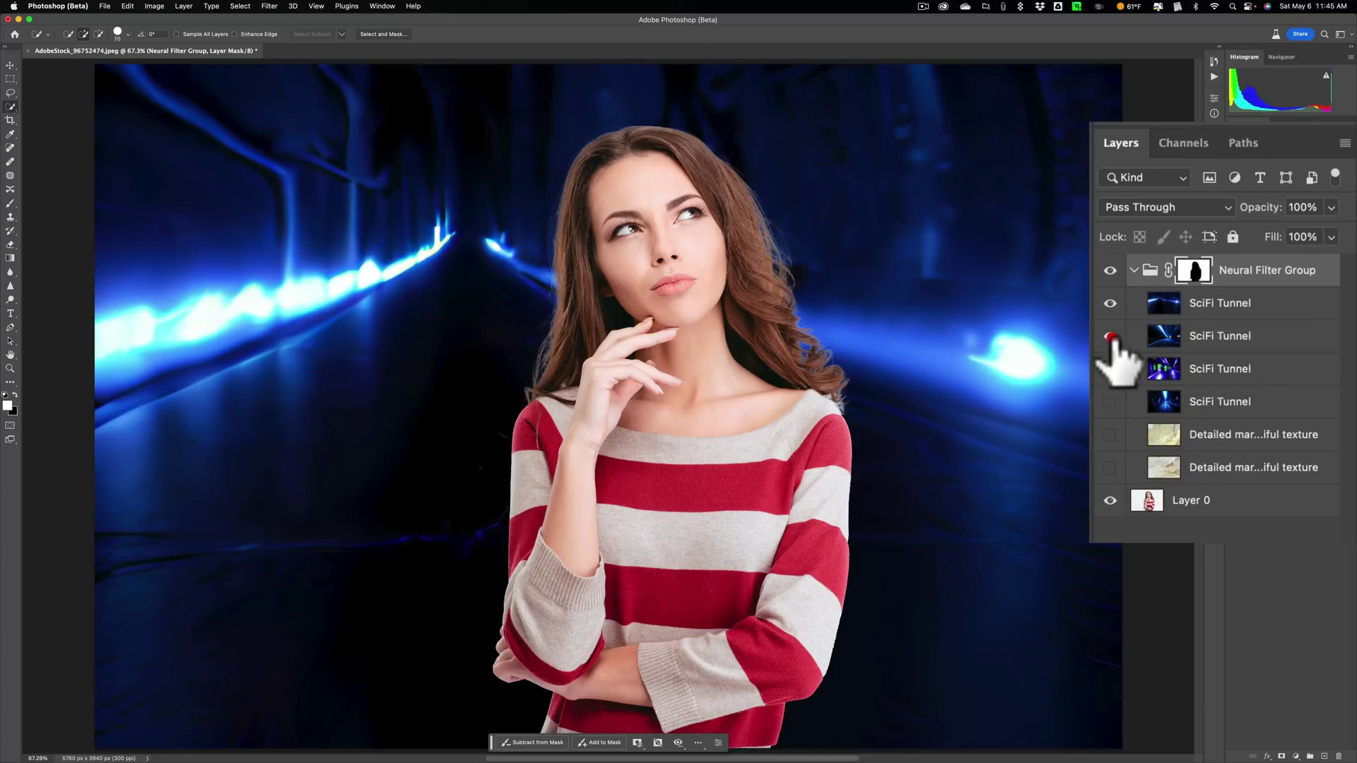
Compare the four SciFi Tunnel and two marble layers one by one, leaving the second tunnel visible
click(1109, 304)
click(1111, 325)
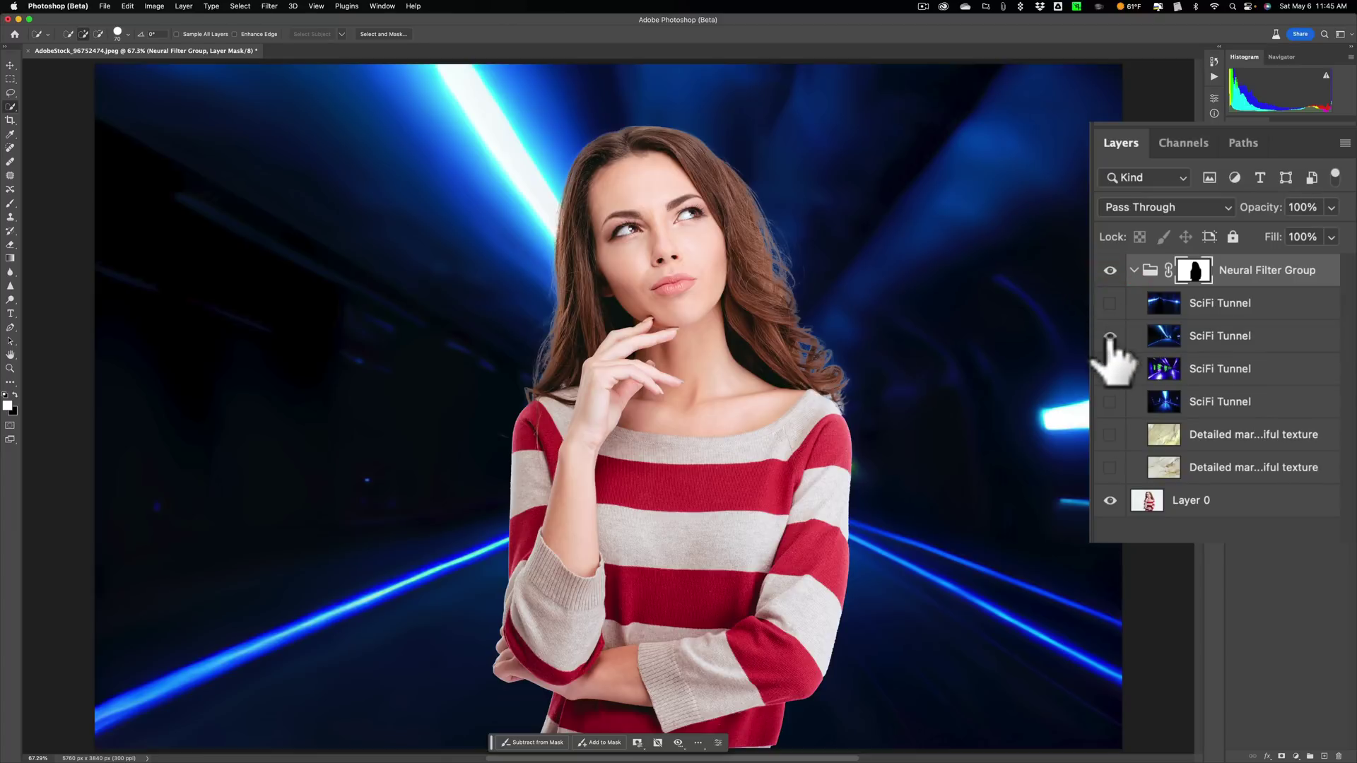
click(1109, 337)
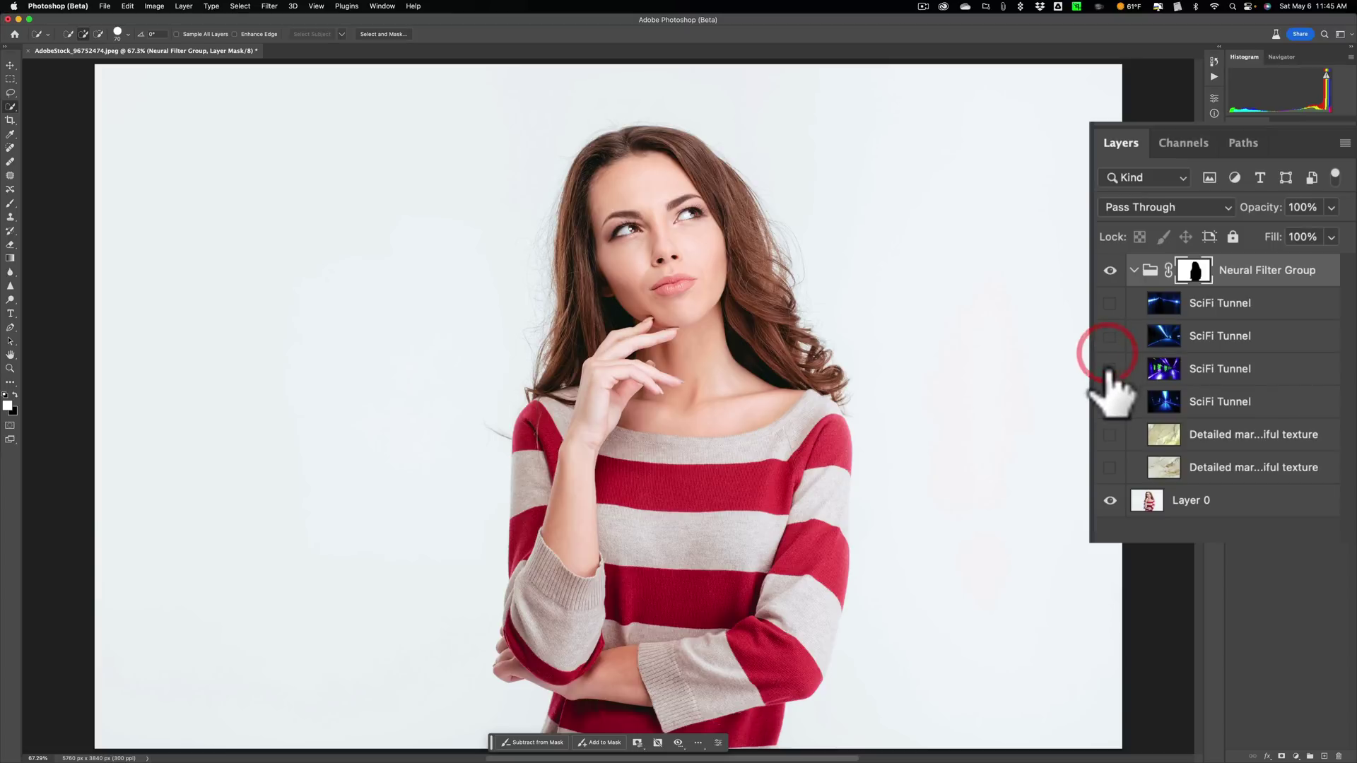
click(1109, 369)
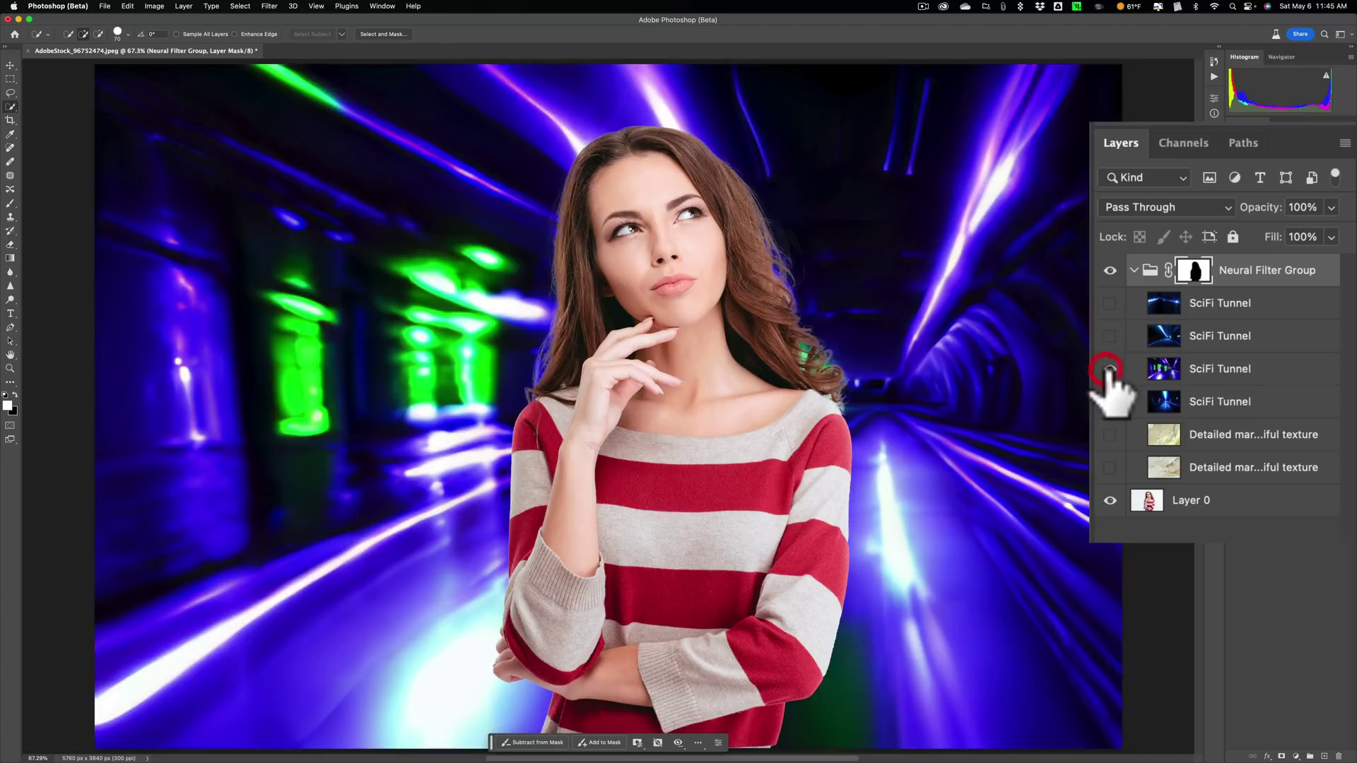
click(1109, 369)
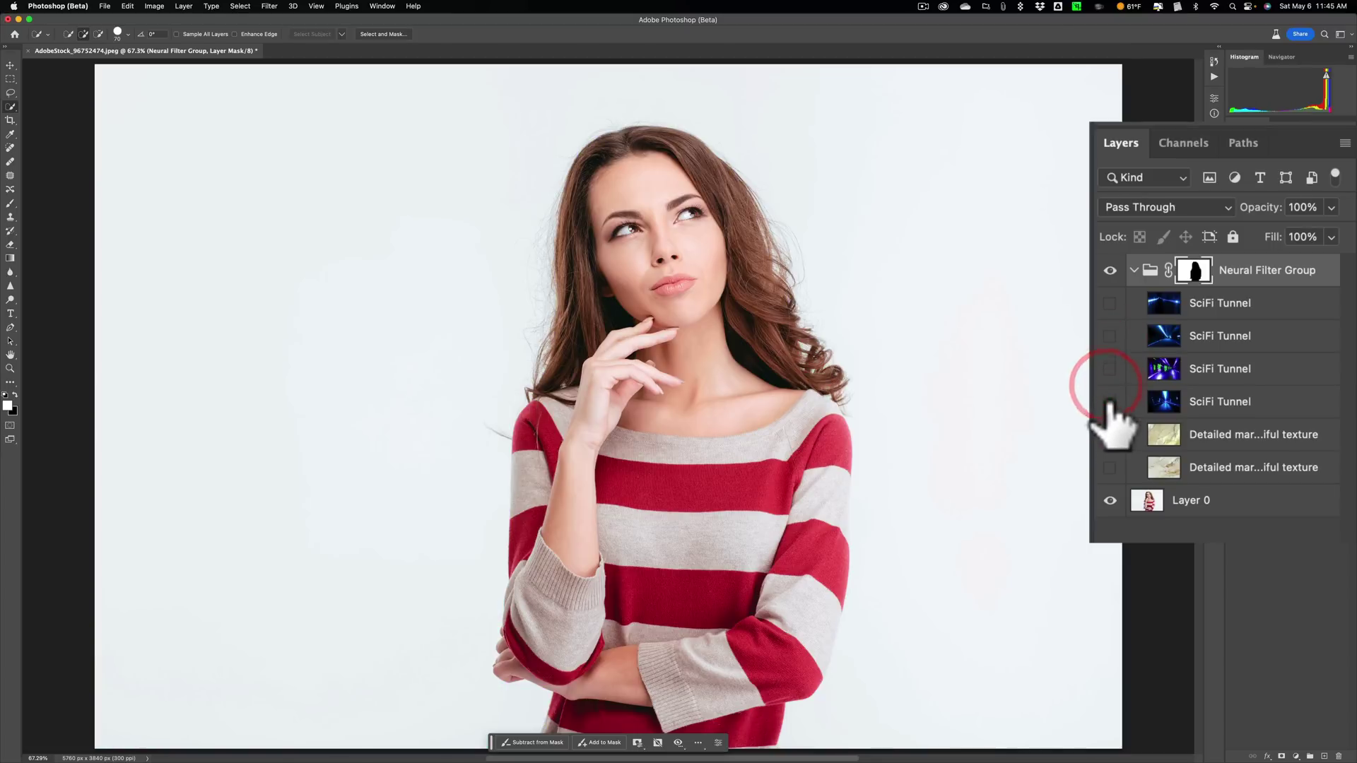
click(1110, 401)
click(1109, 401)
click(1109, 434)
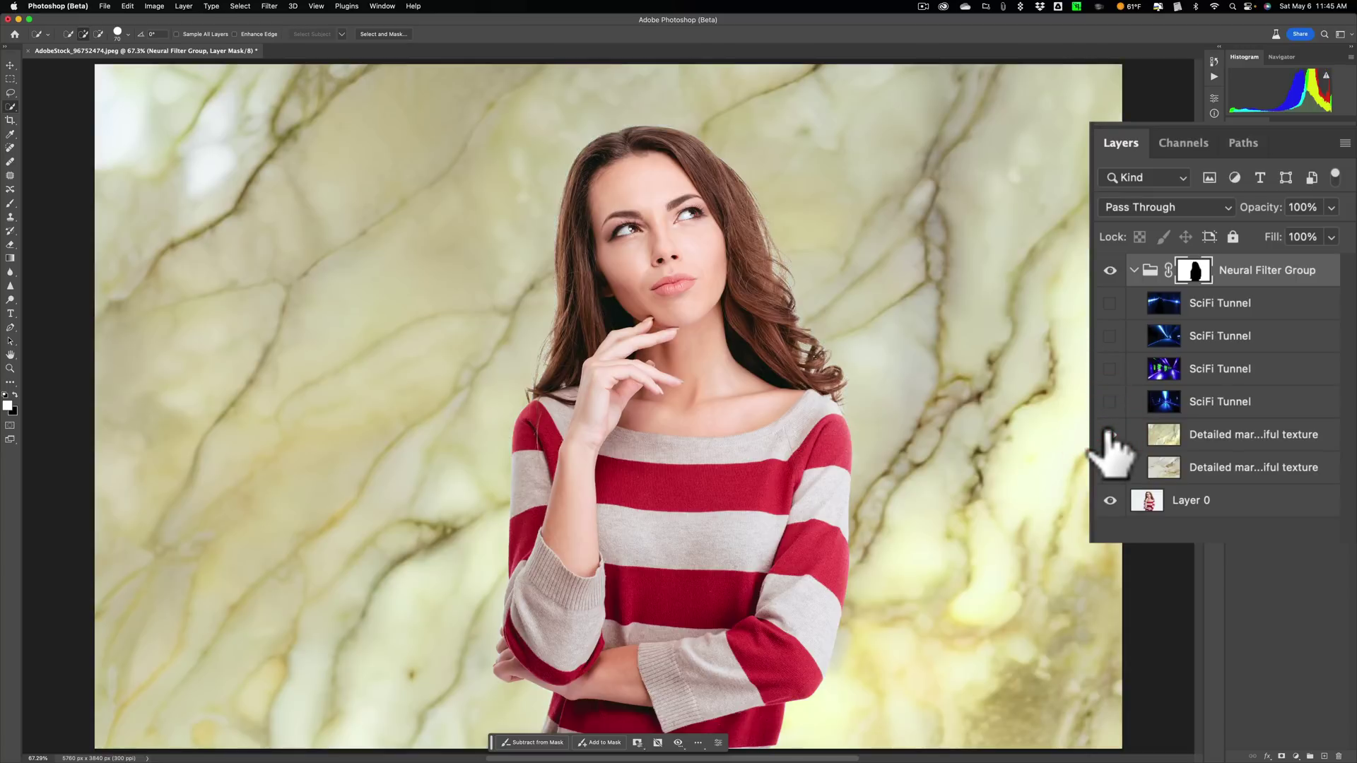
click(1109, 435)
click(1110, 468)
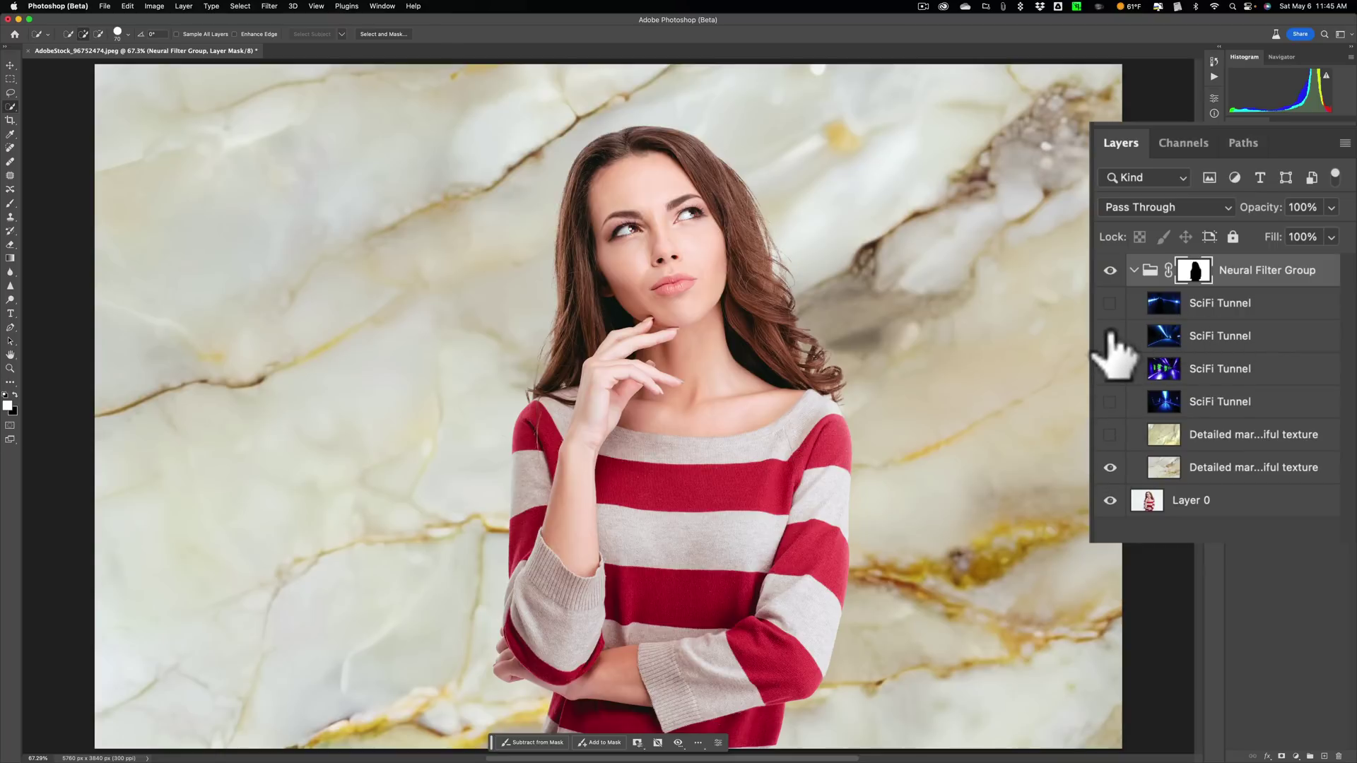
click(1109, 336)
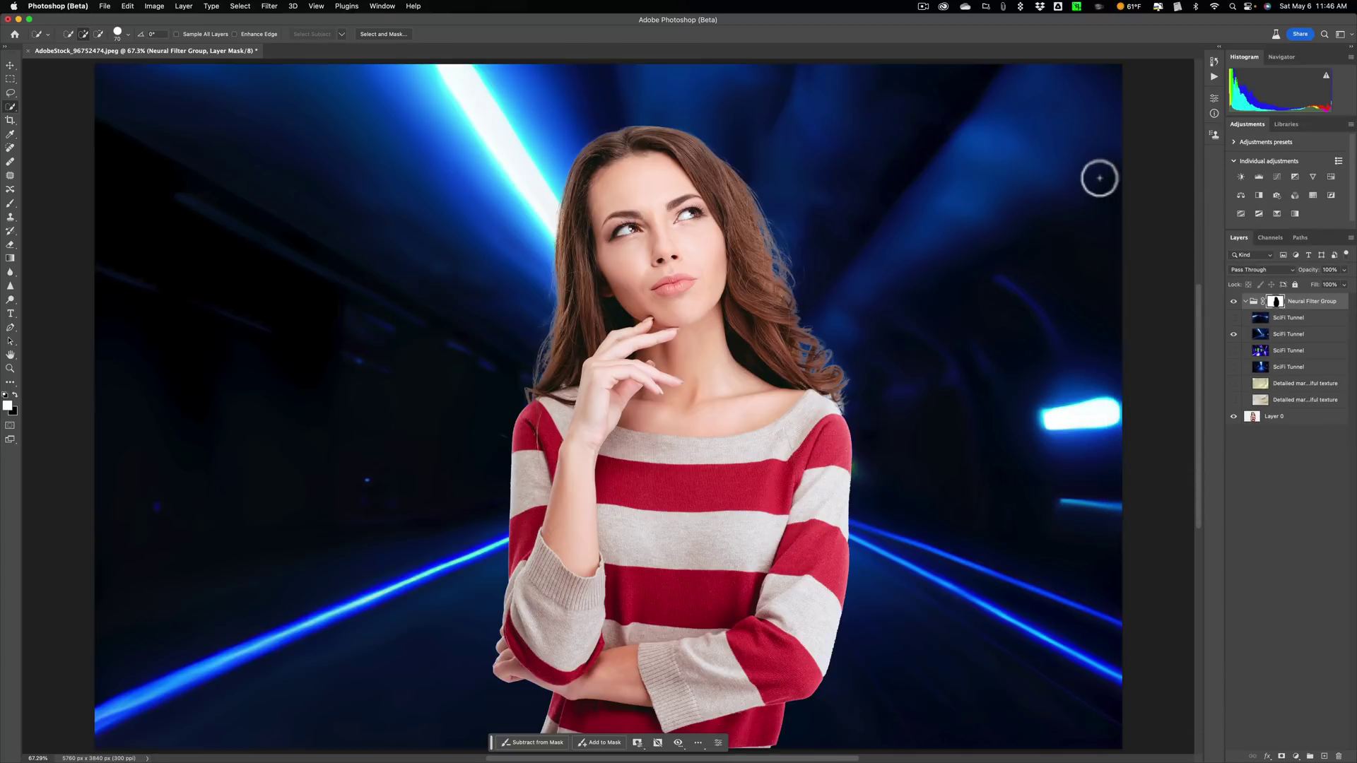
Add a Curves adjustment to the backdrop group, raising shadows, midtones and highlights for a vivid cyan tunnel
click(1276, 176)
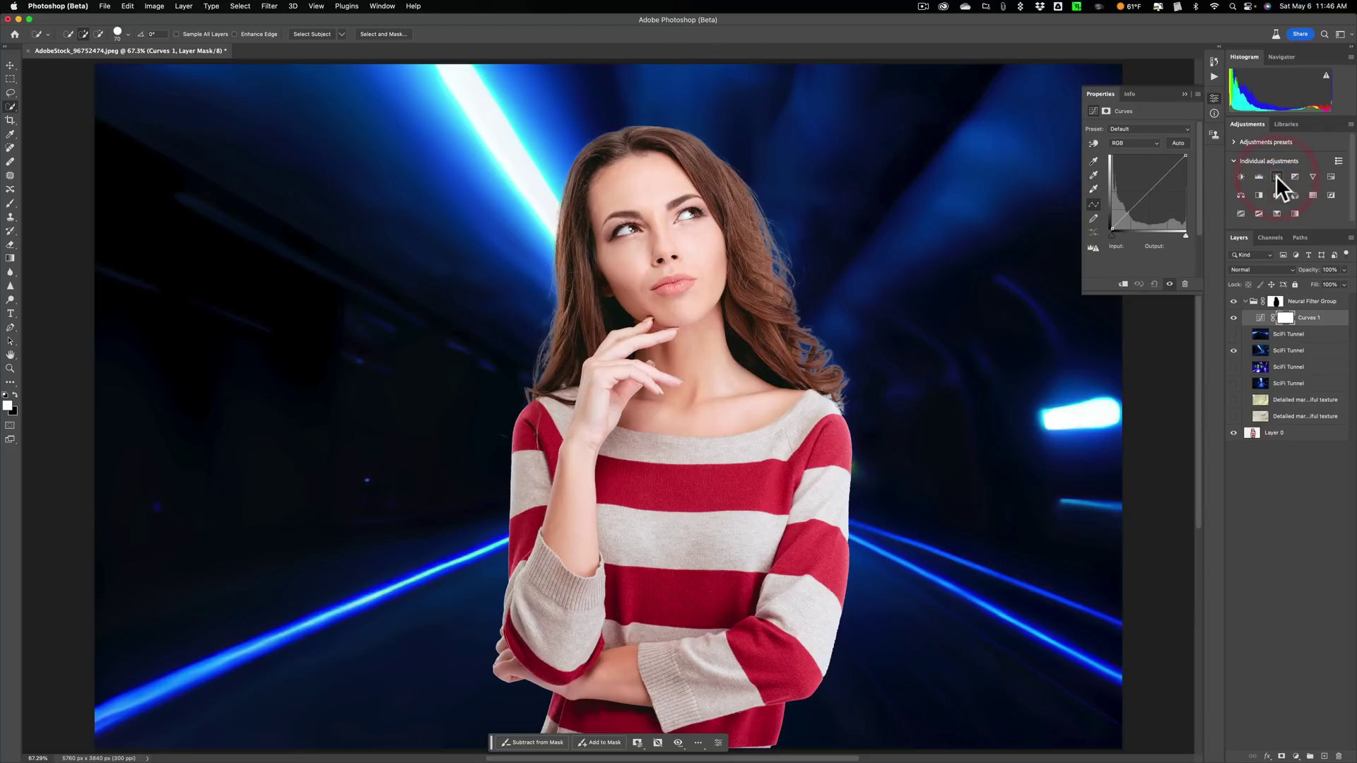
drag(1146, 194, 1136, 175)
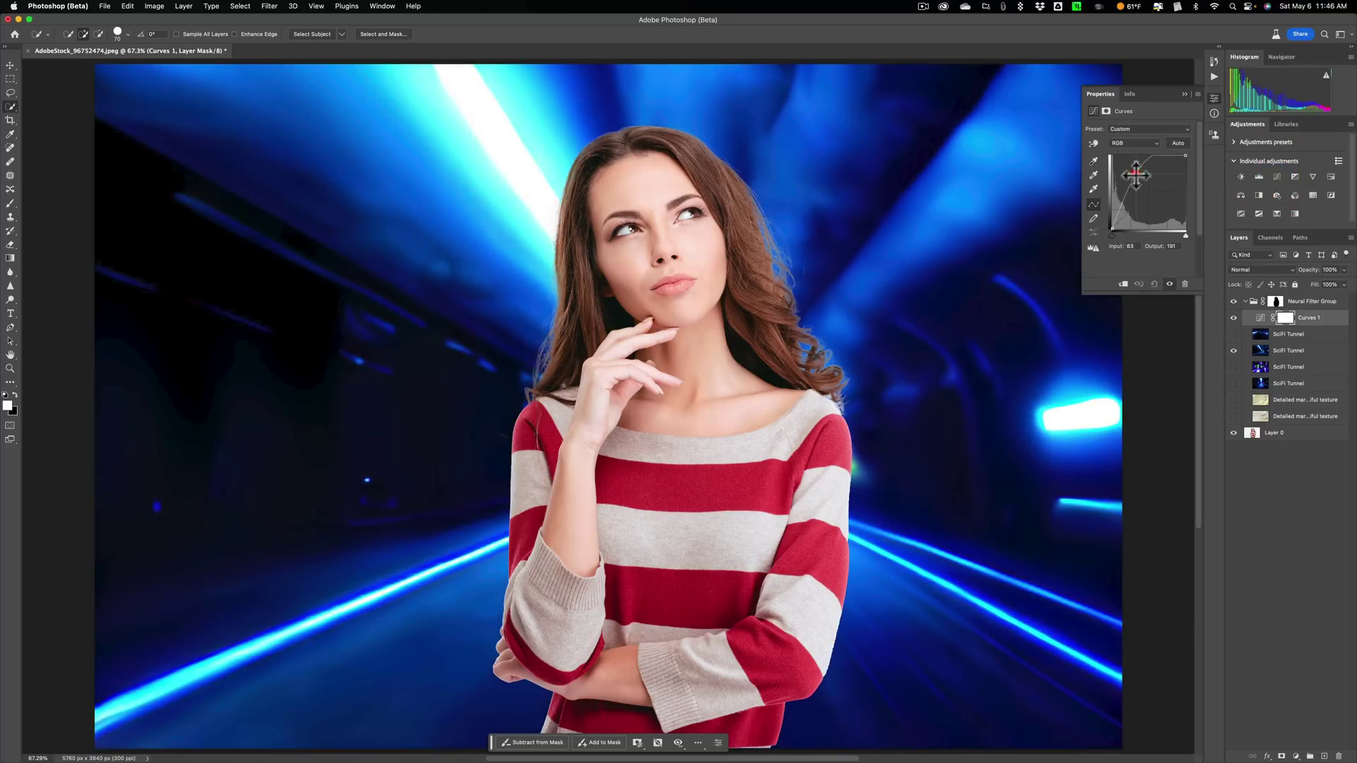
drag(1114, 225, 1115, 210)
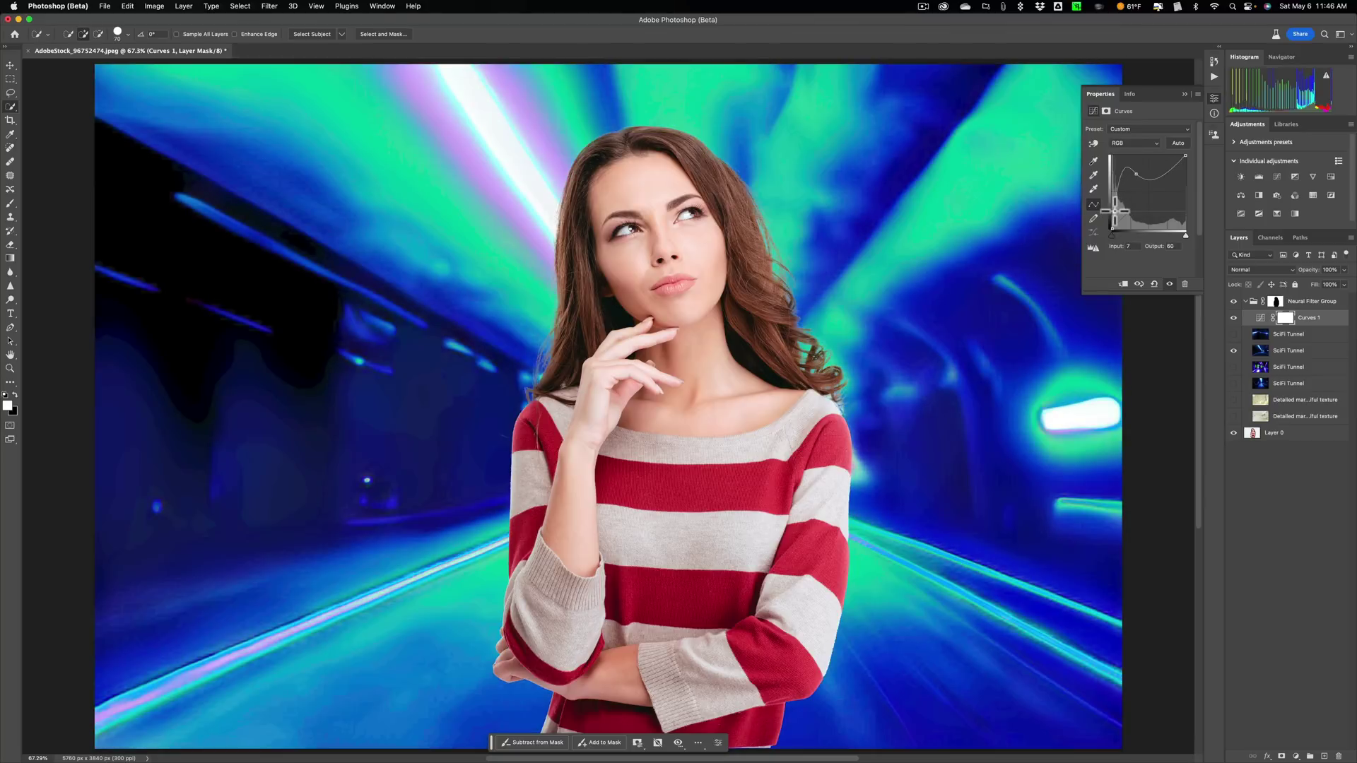
click(1166, 173)
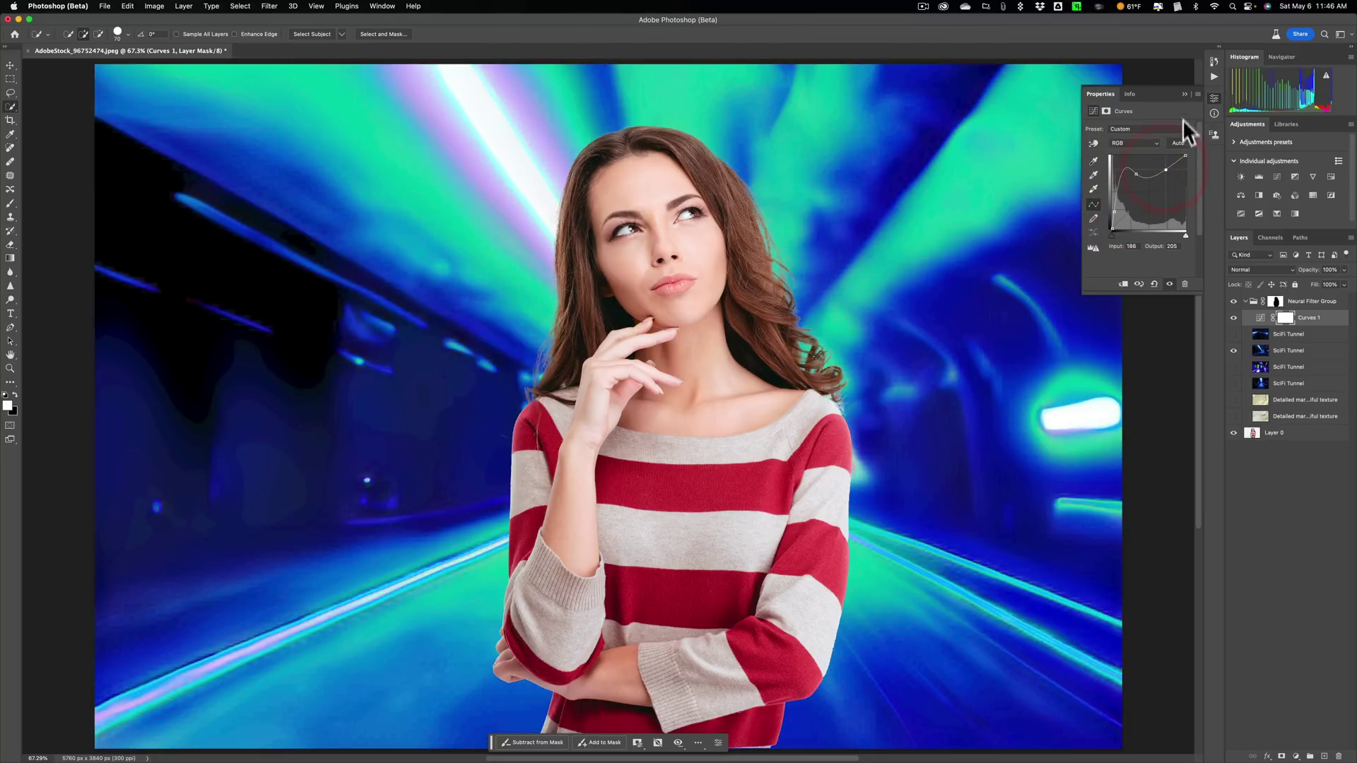
click(1183, 92)
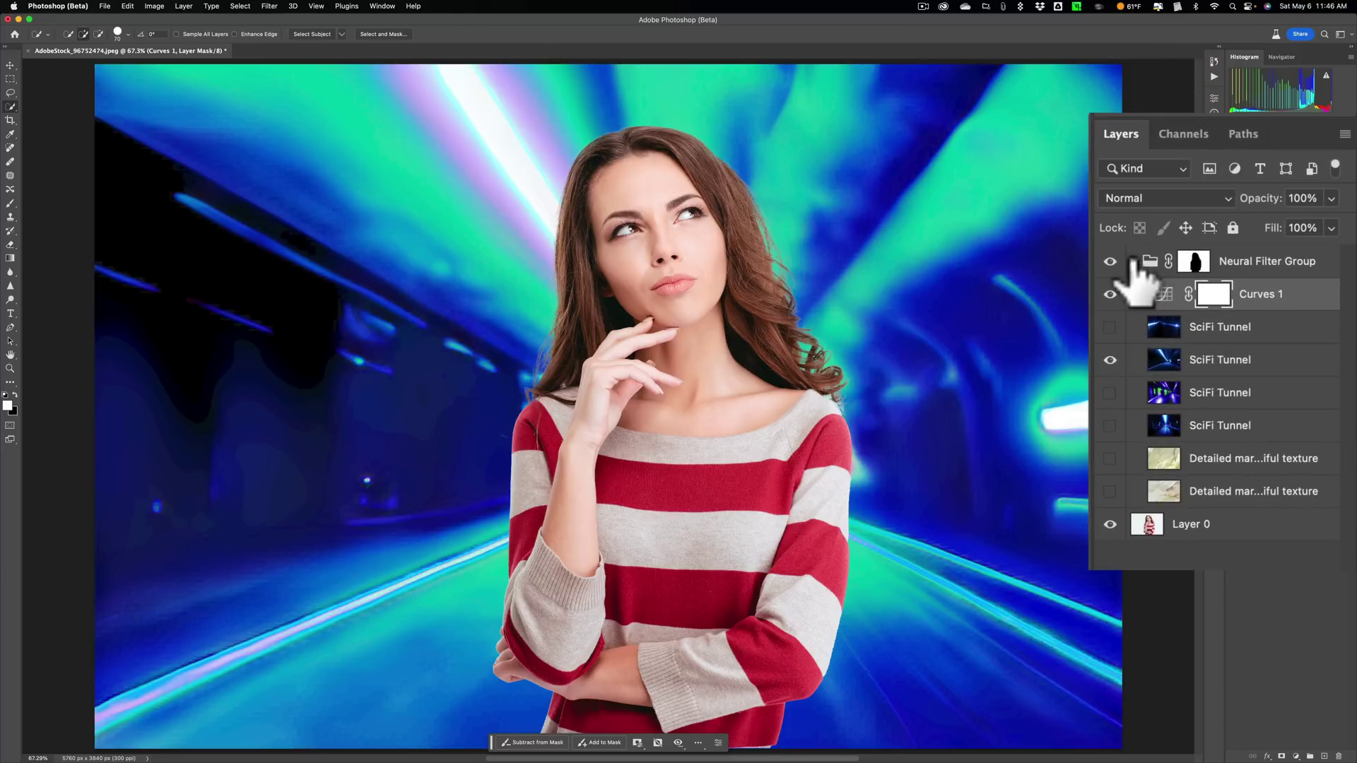
click(1234, 298)
click(1133, 262)
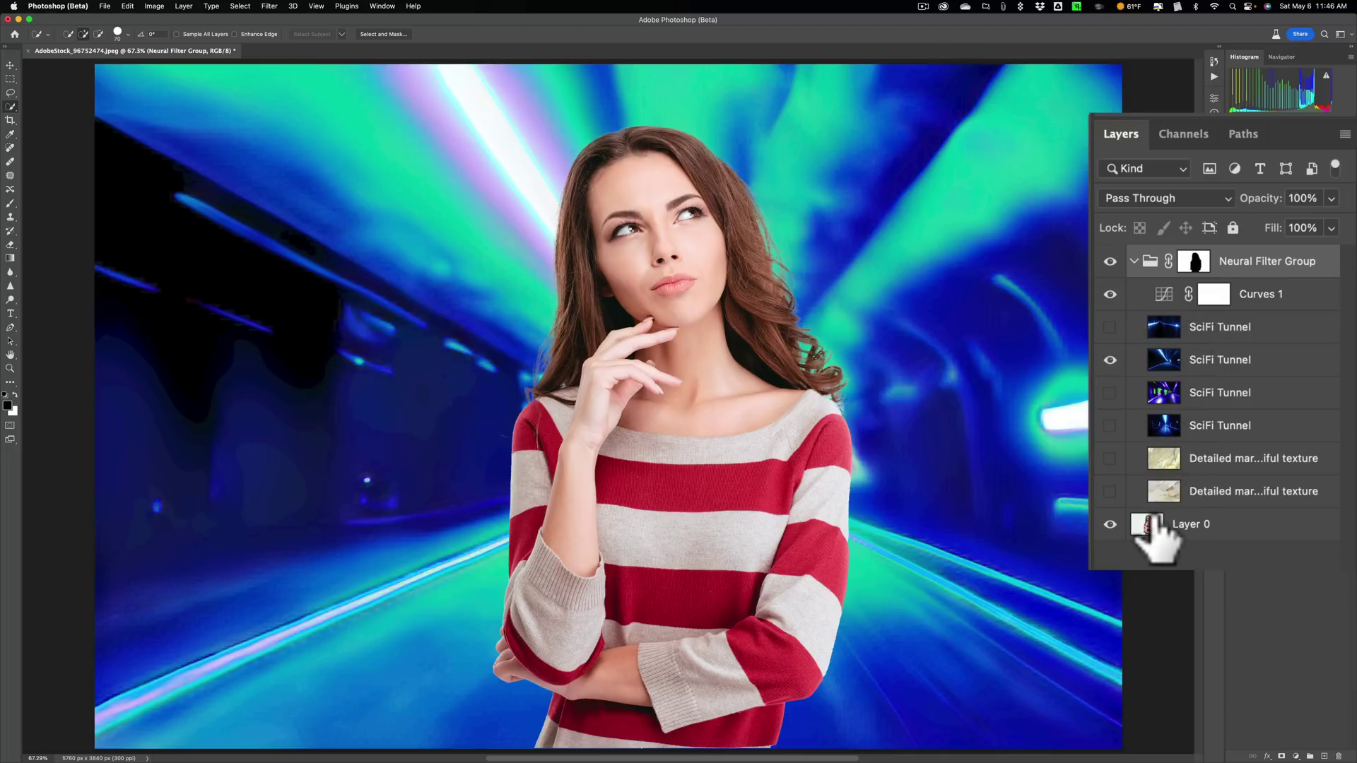
click(1110, 524)
click(1110, 525)
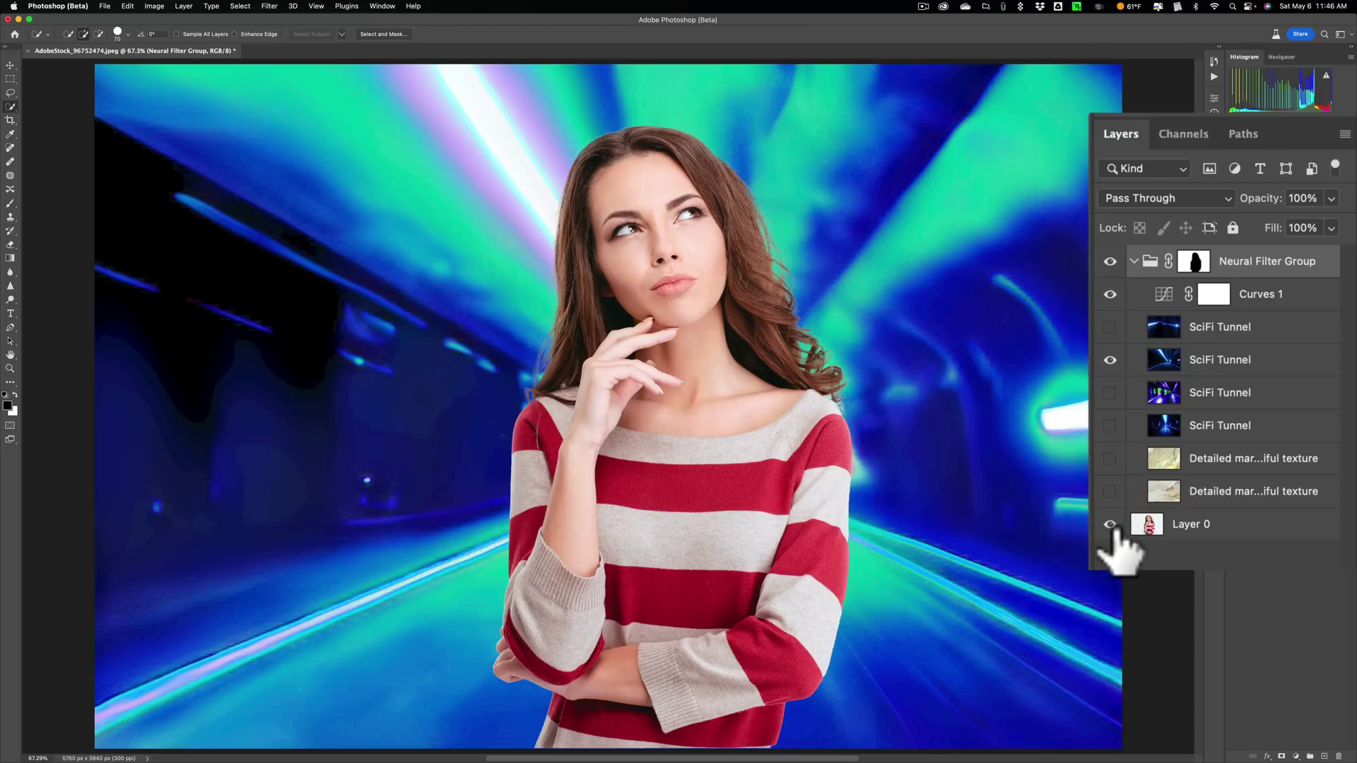